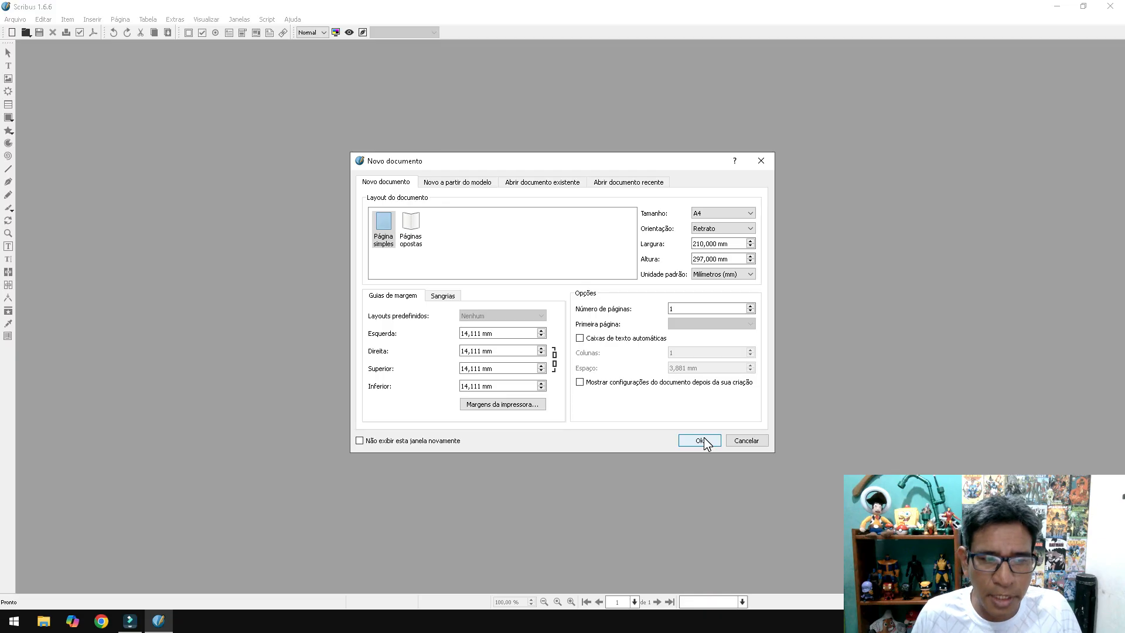
# - Accept A4 portrait, single page and 14,111 mm margins to create Documento-1
pyautogui.click(699, 441)
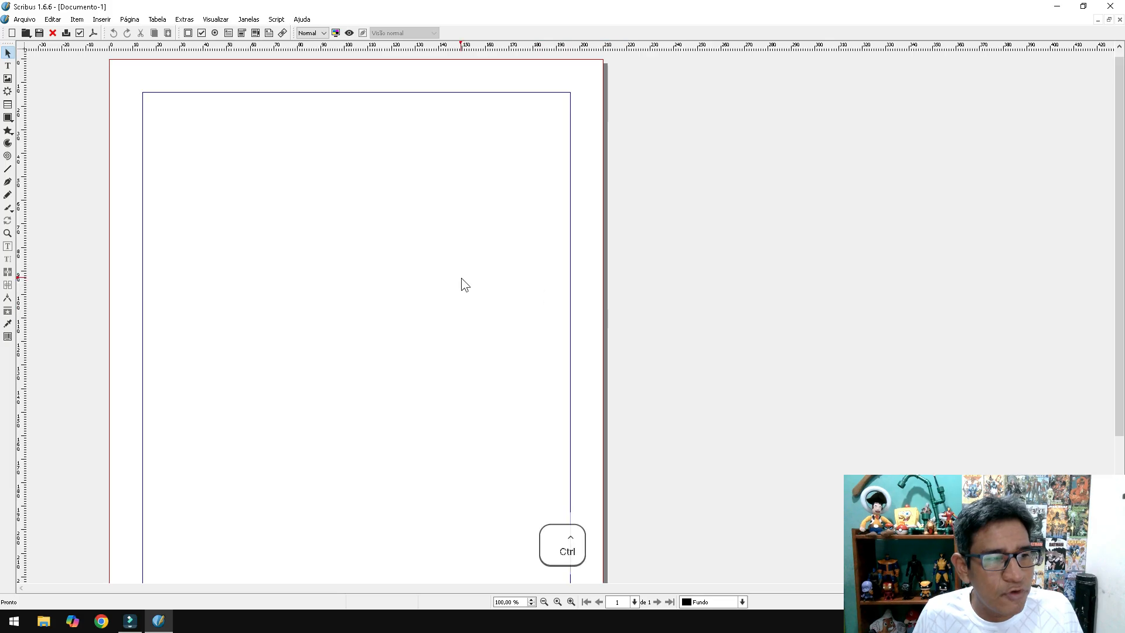
# - Pick the rectangle from the Formas padrão flyout of the Forma tool
pyautogui.scroll(-1, 462, 278)
pyautogui.scroll(1, 375, 251)
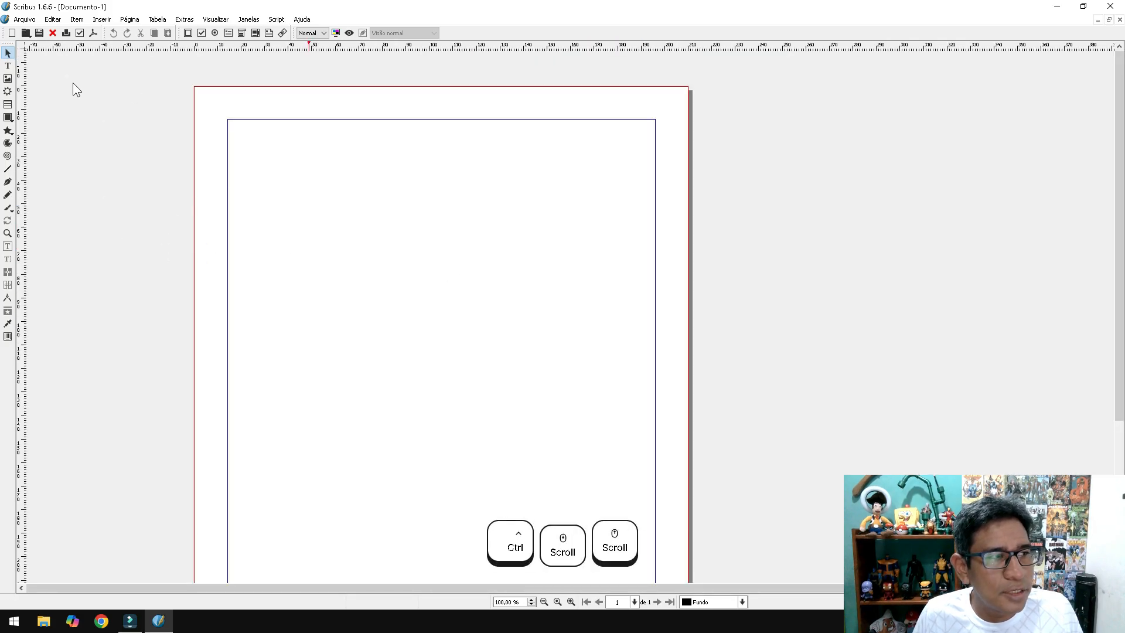
pyautogui.click(8, 118)
pyautogui.click(10, 122)
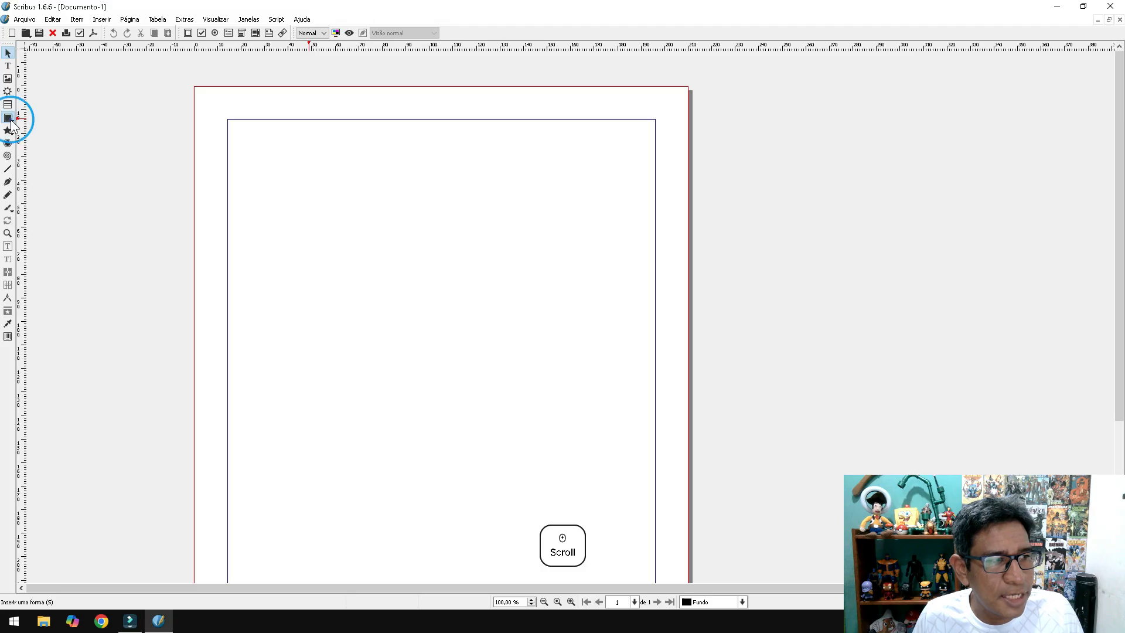
pyautogui.click(56, 120)
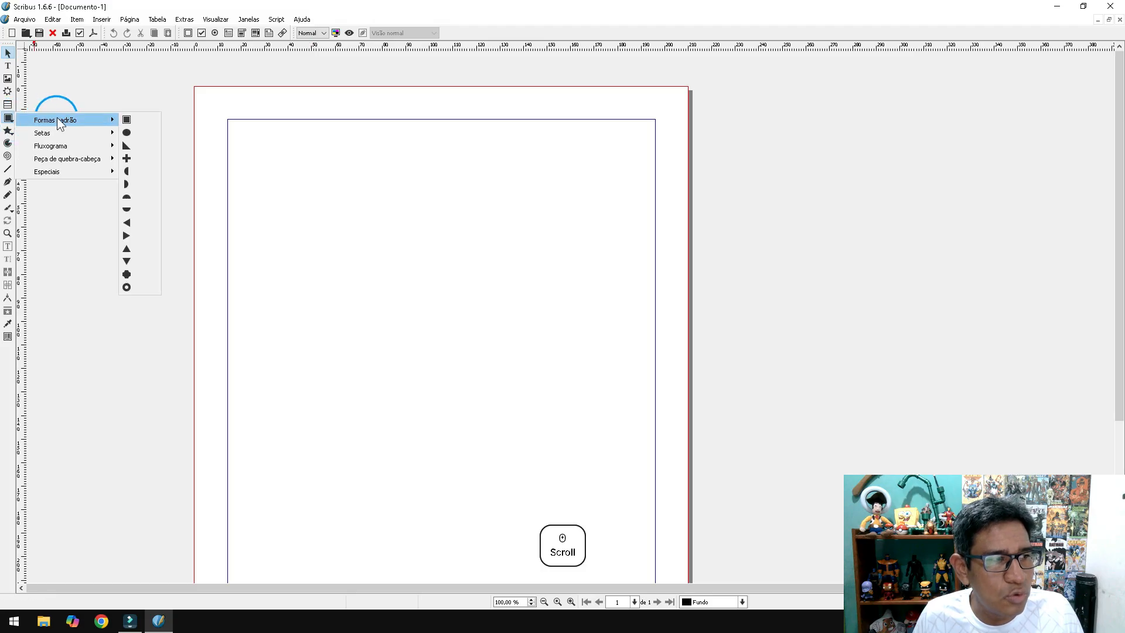
pyautogui.click(8, 118)
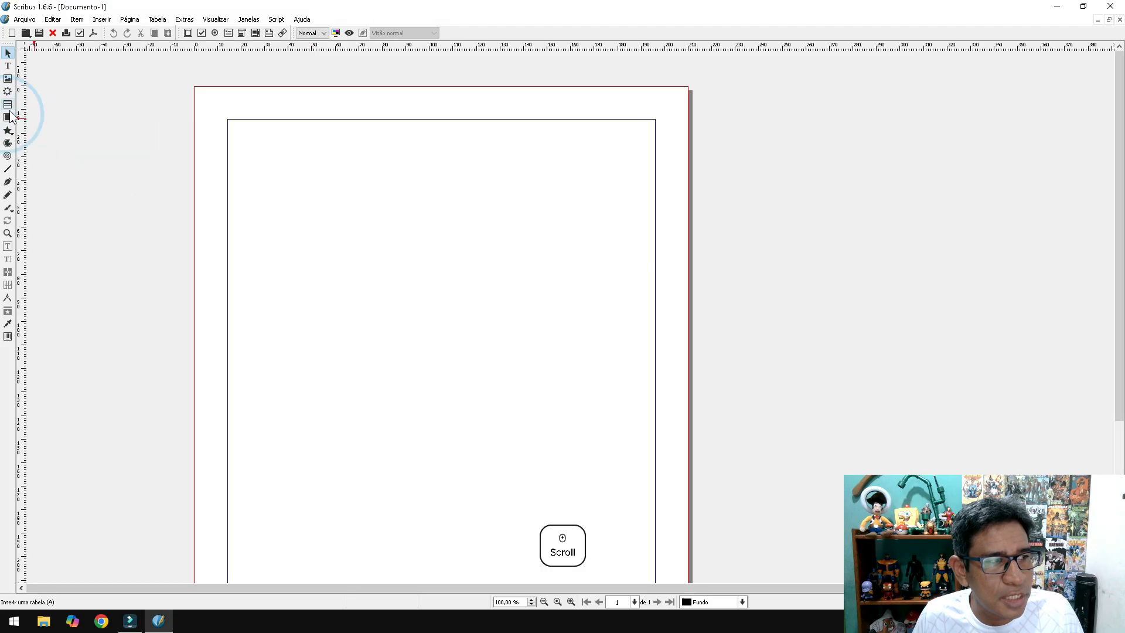
# - Draw a rectangle of about 108,822 × 79,188 mm near the top of the page
pyautogui.click(8, 119)
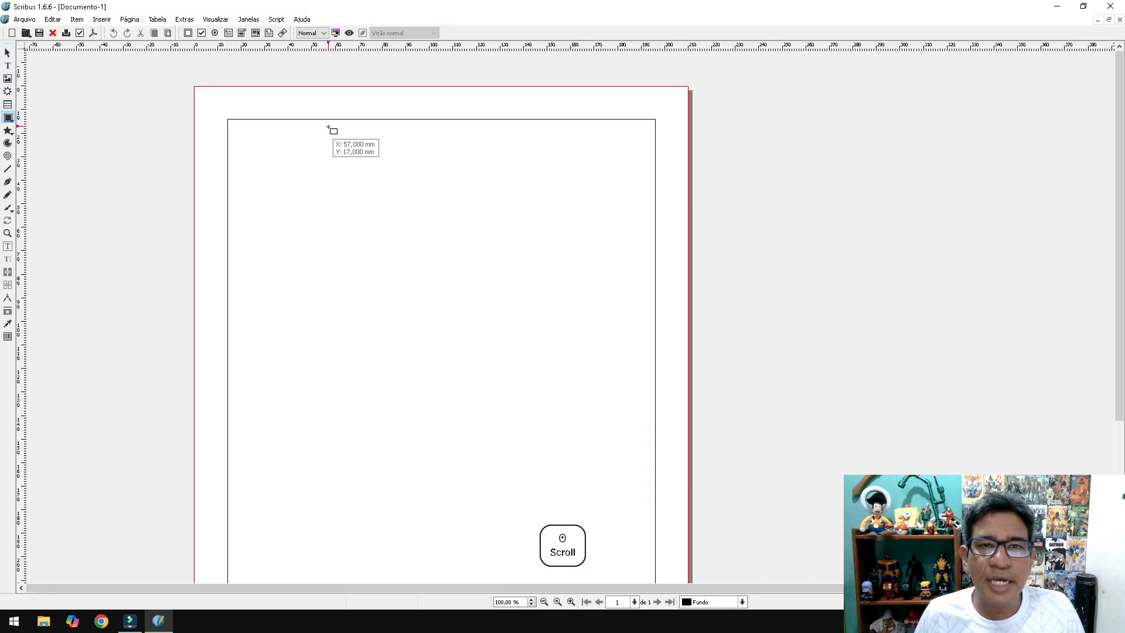
pyautogui.moveTo(292, 129); pyautogui.dragTo(549, 316)
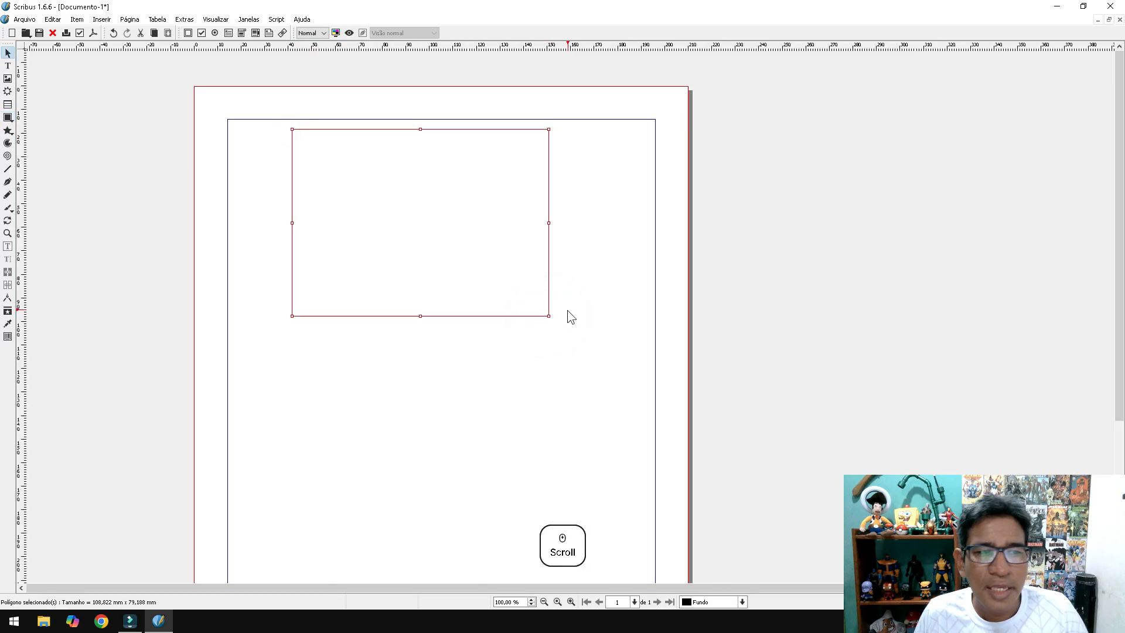
pyautogui.click(593, 221)
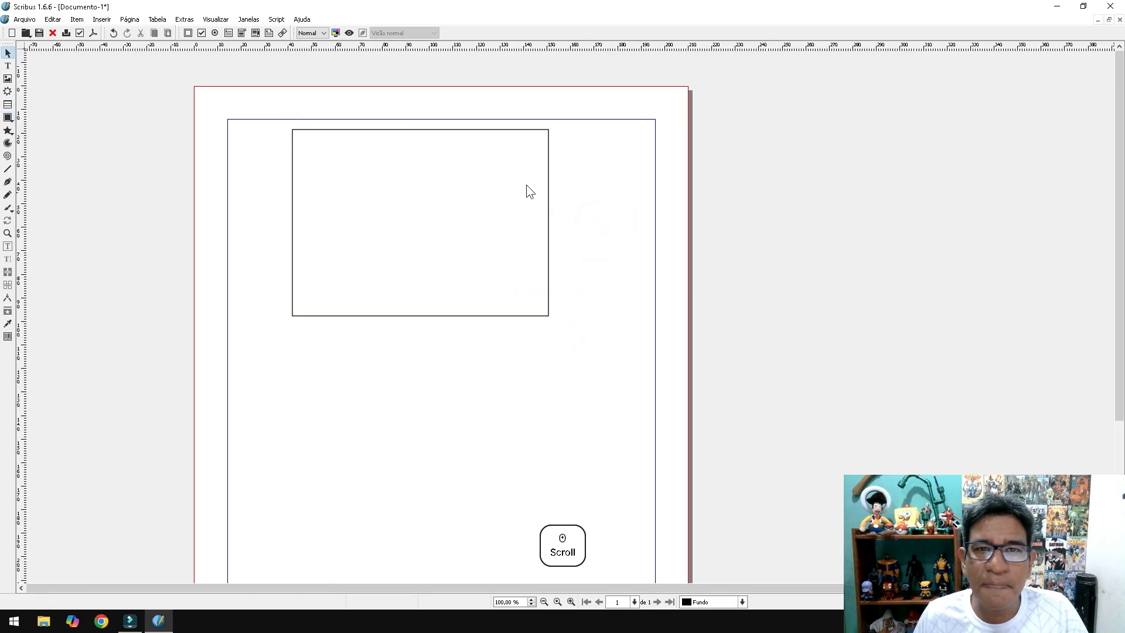
pyautogui.click(508, 254)
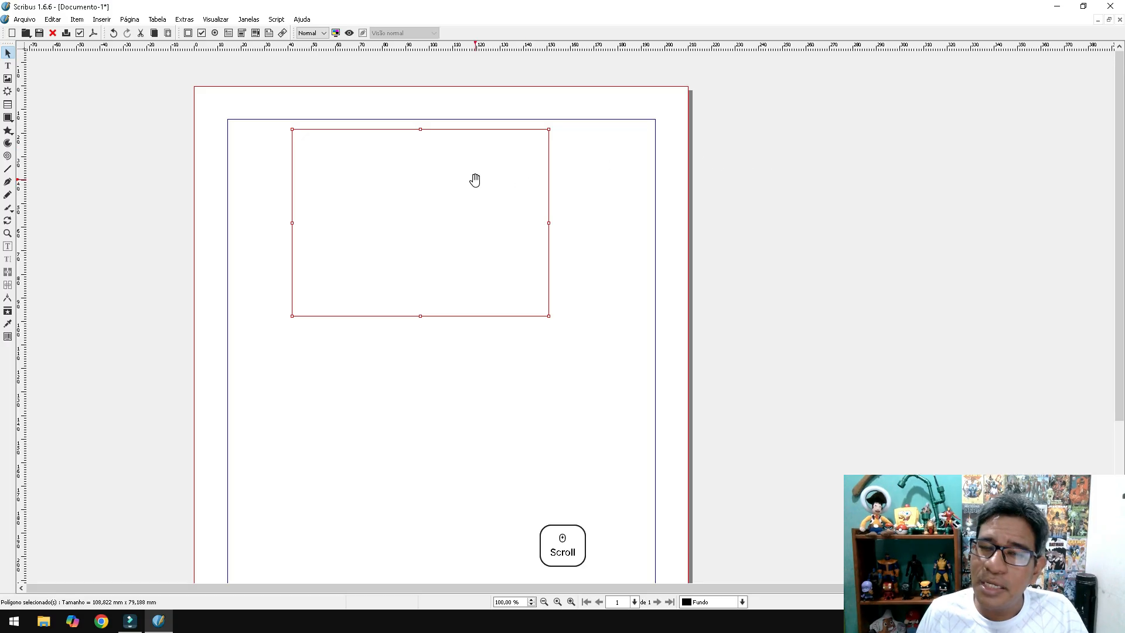
pyautogui.click(604, 200)
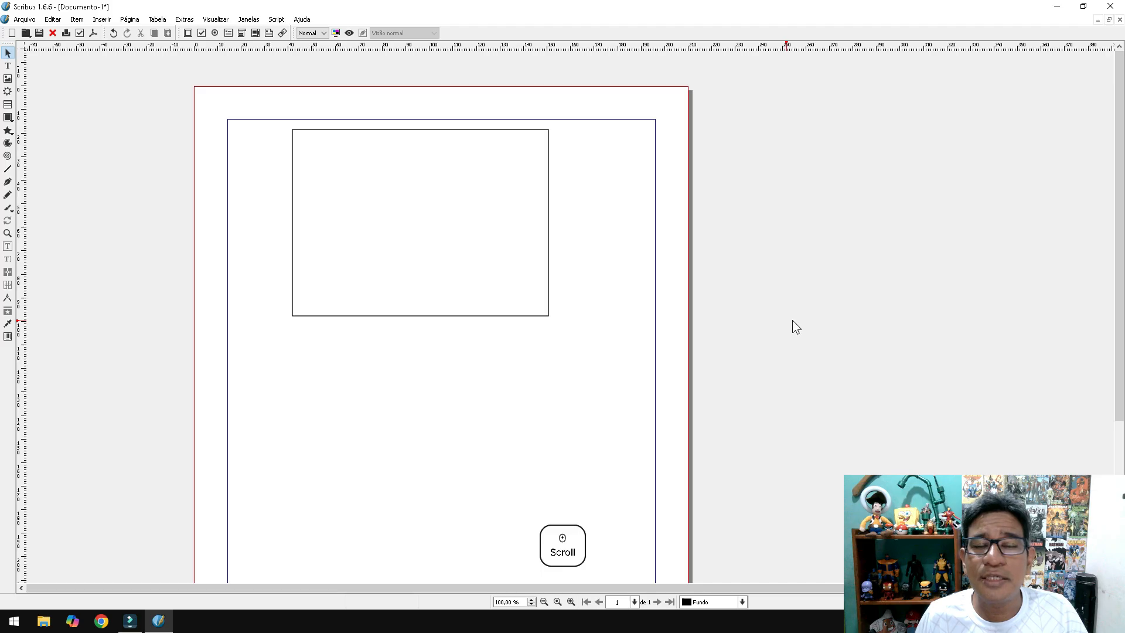
# - Move the rectangle lower and stretch it to about 210,567 × 91,567 mm, past the right edge
pyautogui.click(482, 216)
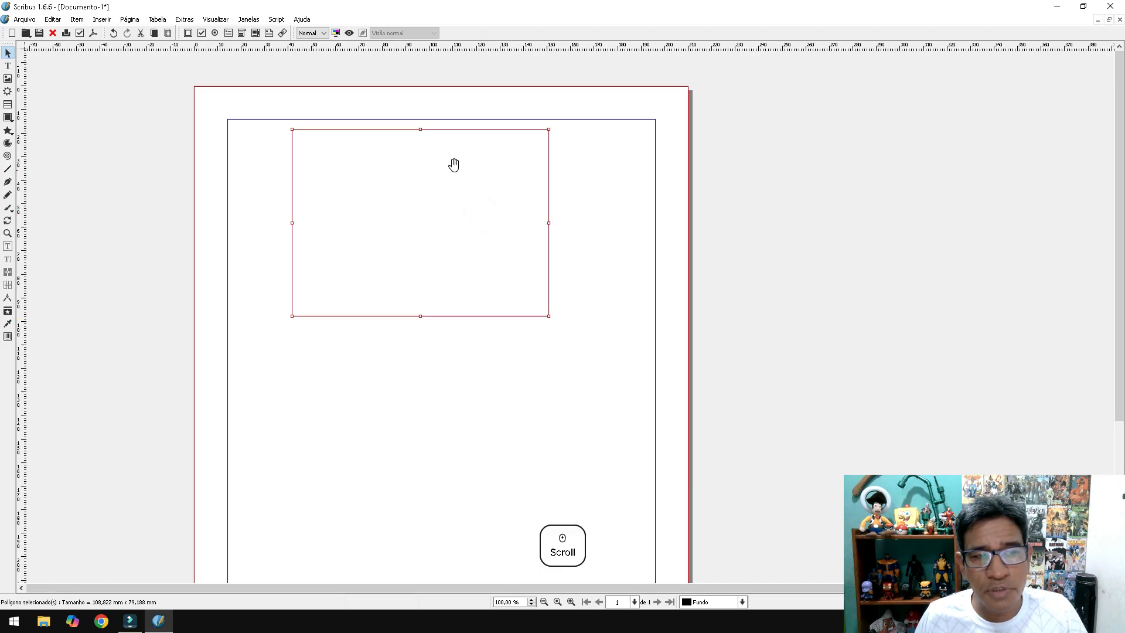
pyautogui.moveTo(423, 203); pyautogui.dragTo(445, 240)
pyautogui.moveTo(580, 356); pyautogui.dragTo(564, 385)
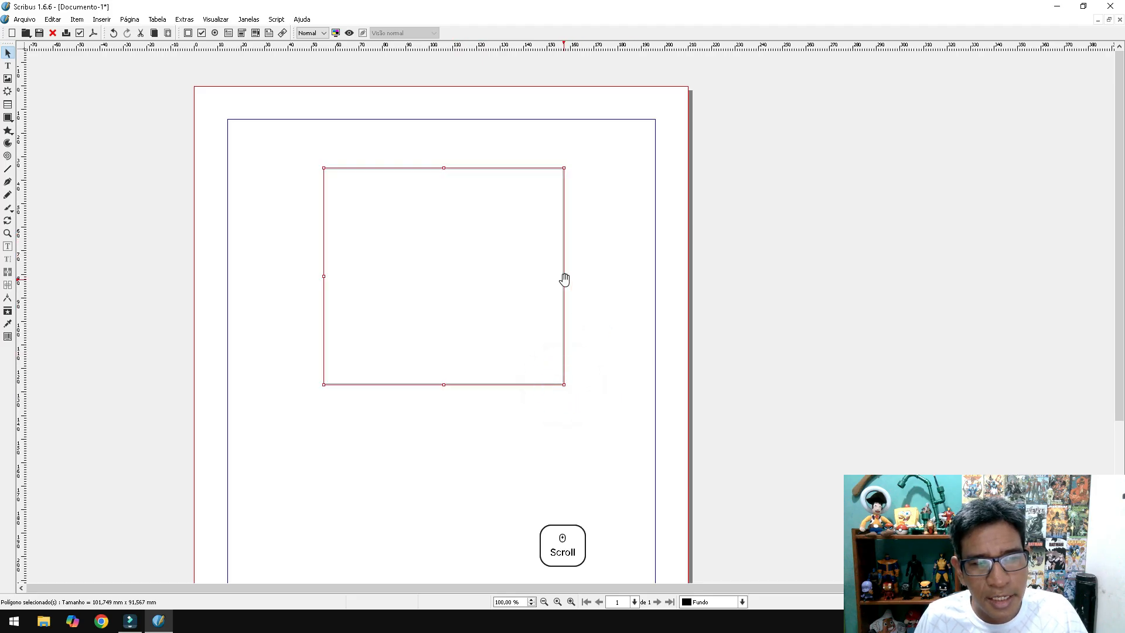
pyautogui.moveTo(566, 275); pyautogui.dragTo(690, 276)
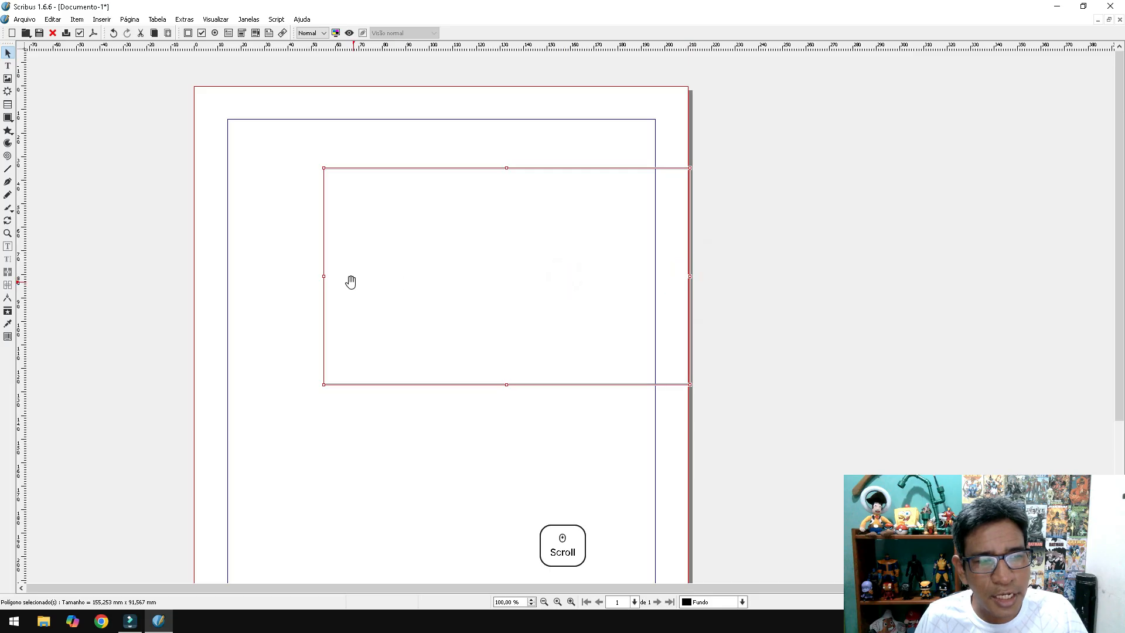
pyautogui.moveTo(323, 281); pyautogui.dragTo(194, 258)
pyautogui.moveTo(456, 271); pyautogui.dragTo(513, 298)
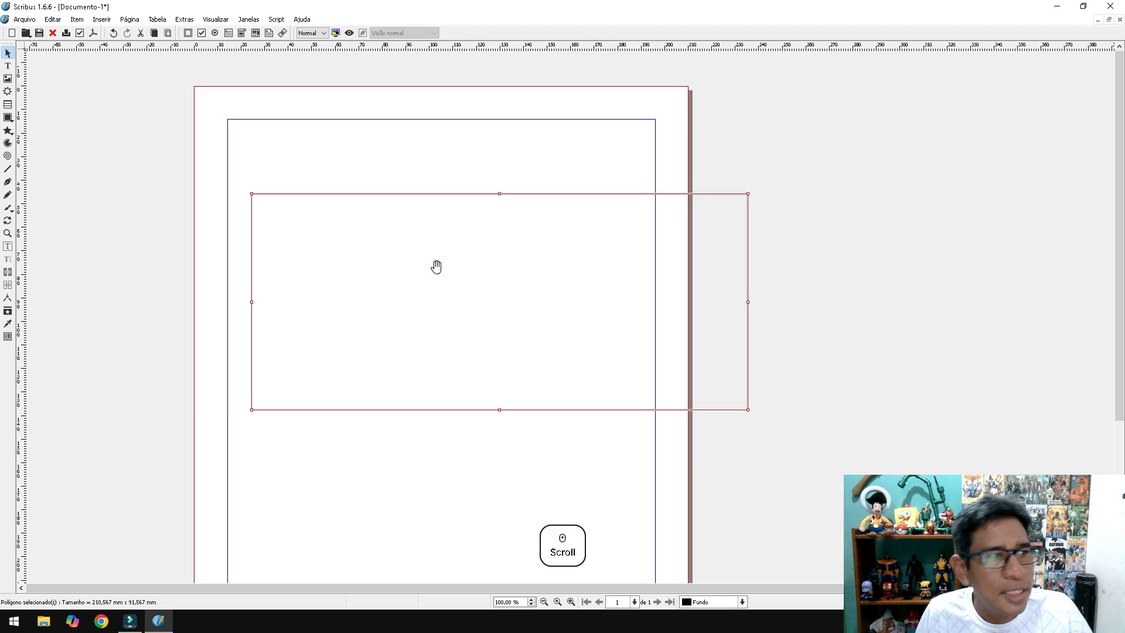
pyautogui.click(134, 19)
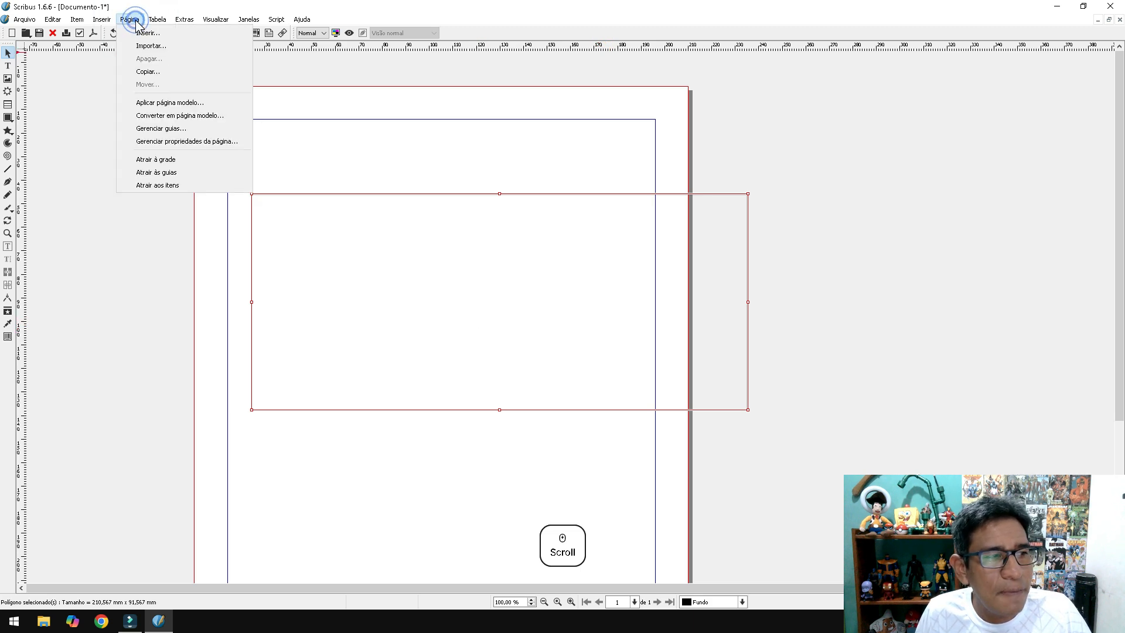
# - Turn on Atrair às guias and push the rectangle into the top-left margin corner
pyautogui.click(178, 172)
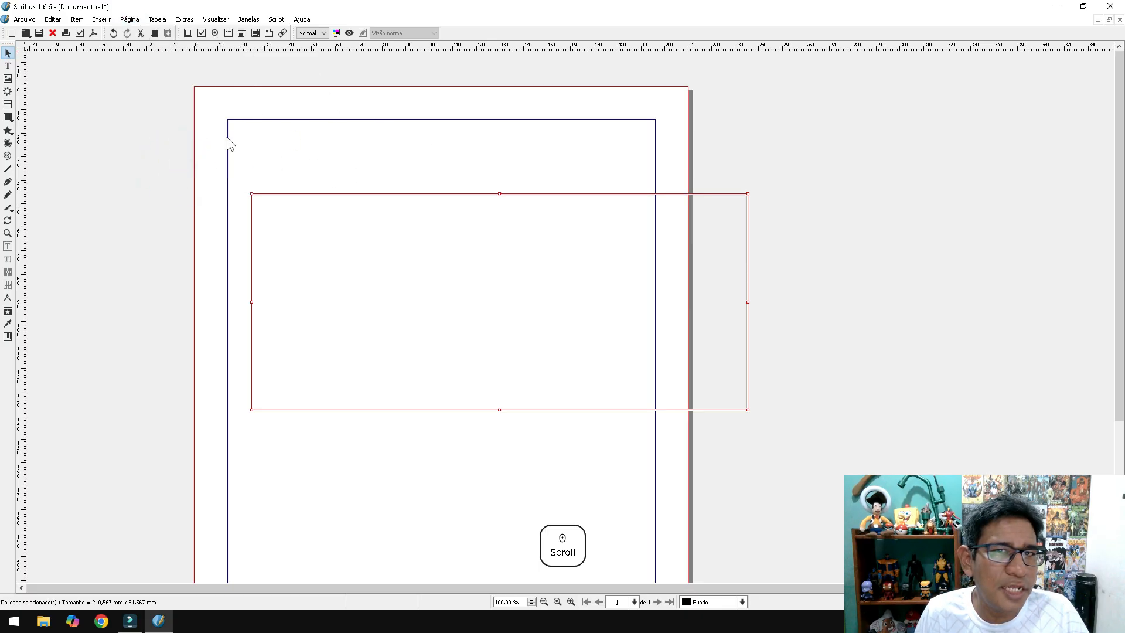
pyautogui.moveTo(345, 297); pyautogui.dragTo(323, 222)
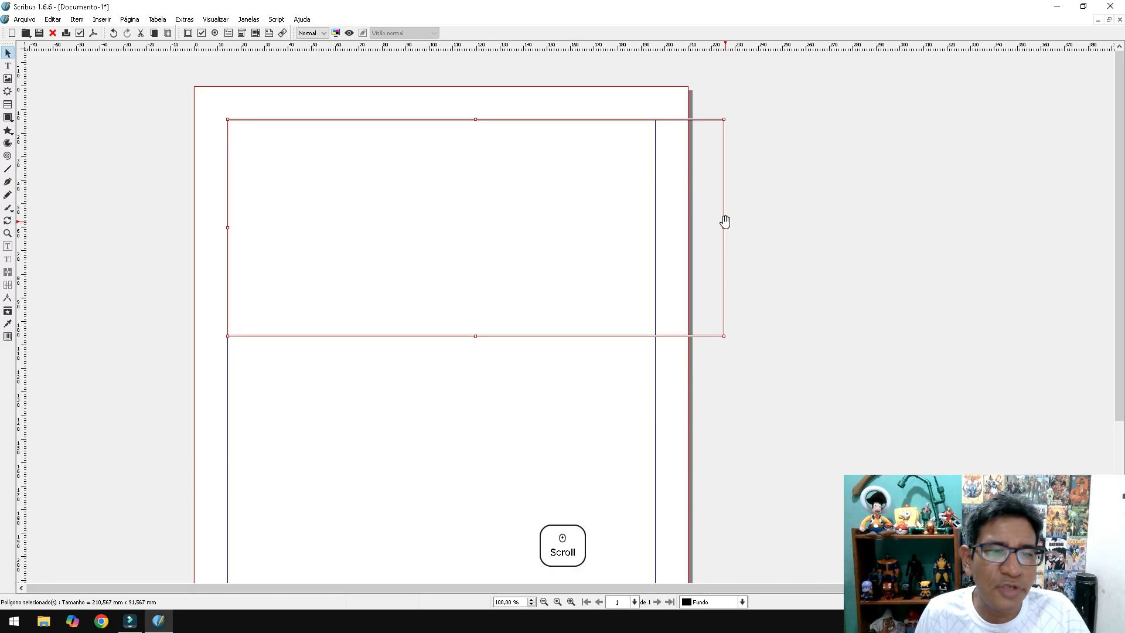
pyautogui.moveTo(724, 227); pyautogui.dragTo(655, 219)
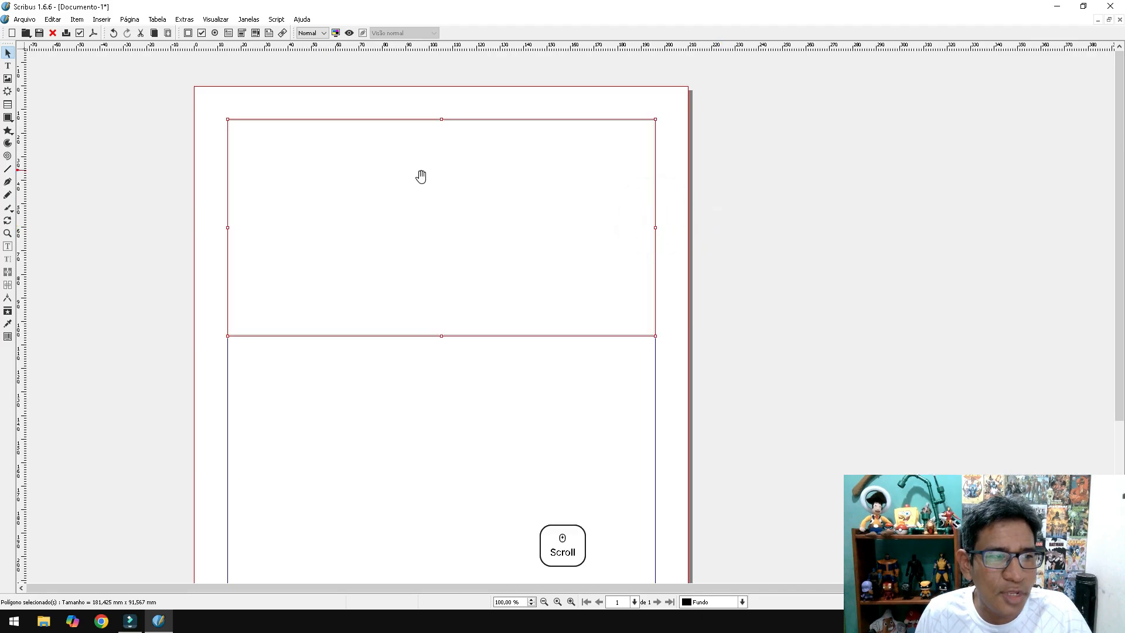
pyautogui.moveTo(586, 184); pyautogui.dragTo(499, 156)
pyautogui.moveTo(623, 196); pyautogui.dragTo(687, 194)
pyautogui.moveTo(540, 166); pyautogui.dragTo(576, 198)
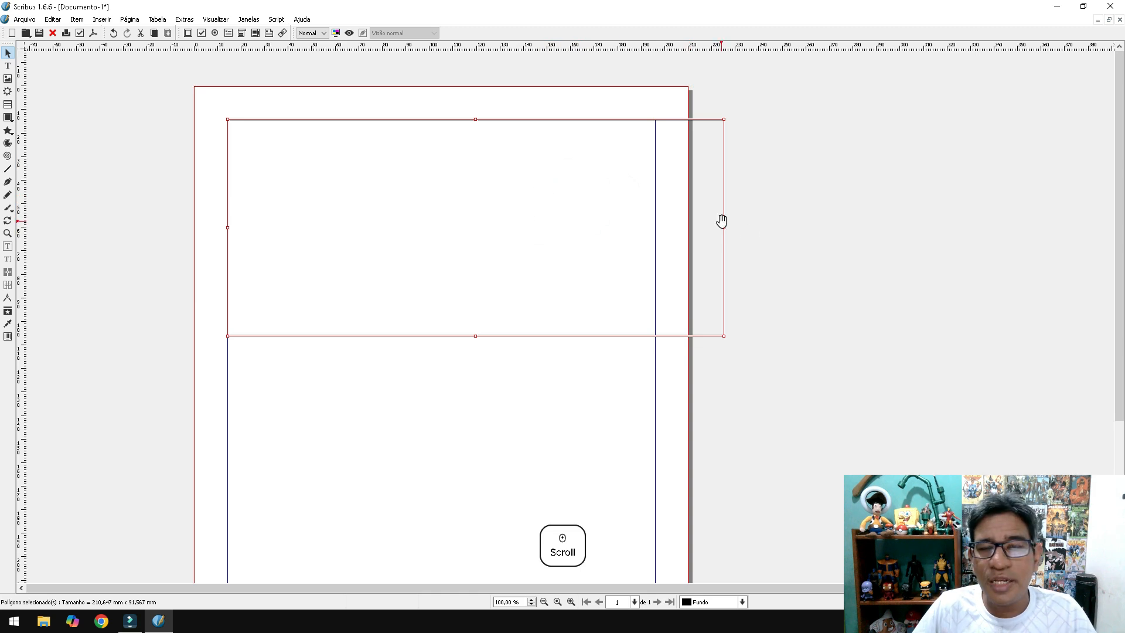
# - Snap the right edge back to the right margin and cut the height to 63,669 mm
pyautogui.click(140, 21)
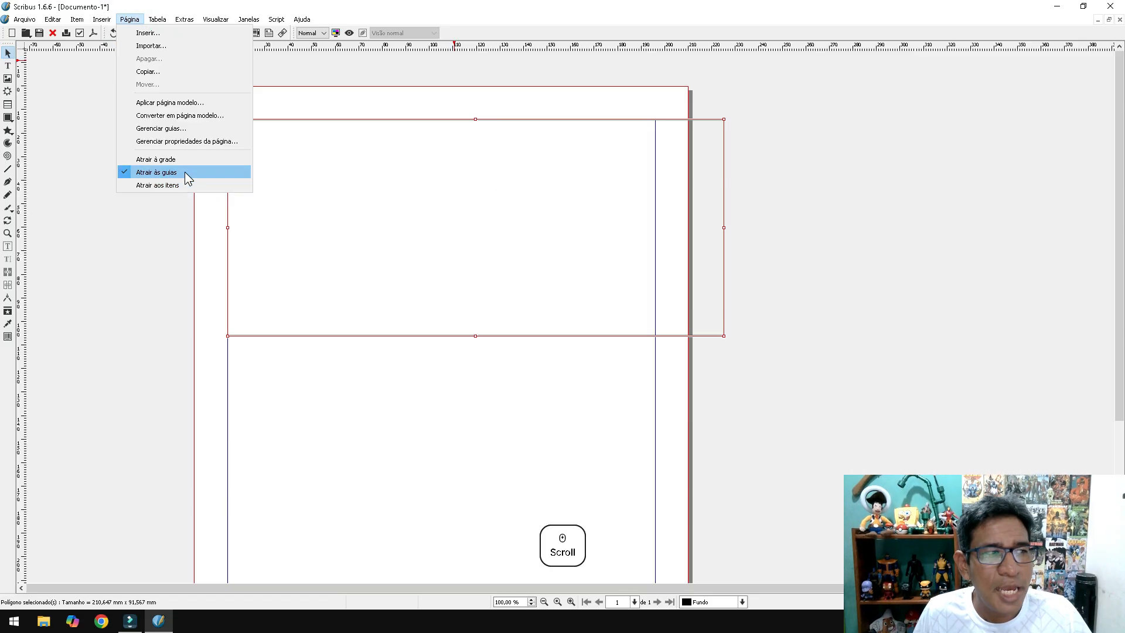
pyautogui.click(590, 238)
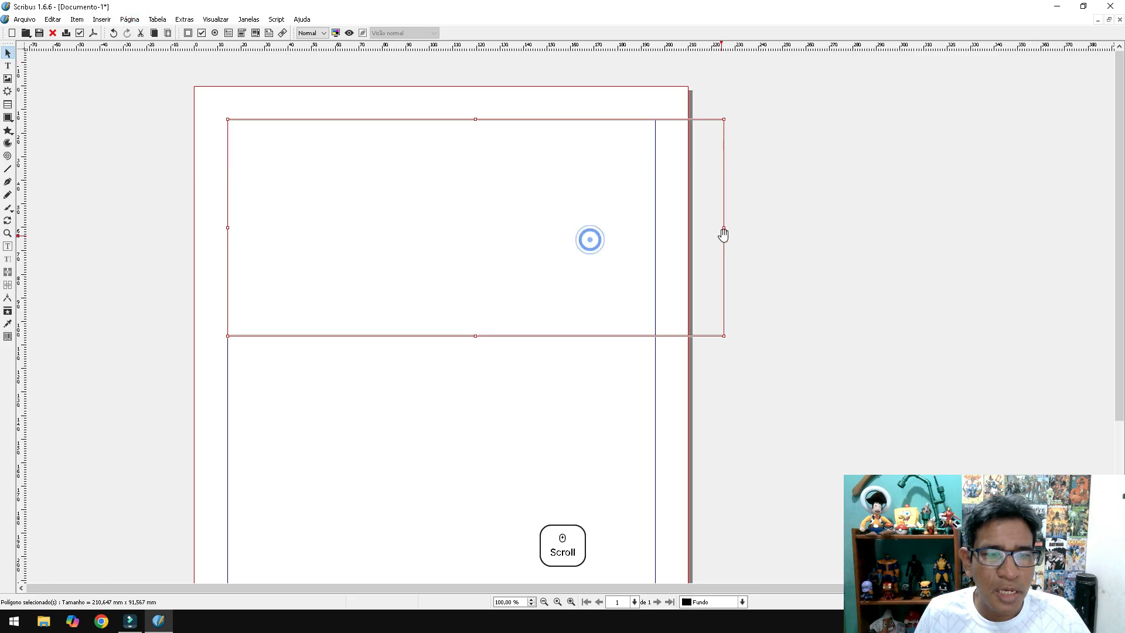
pyautogui.moveTo(725, 229); pyautogui.dragTo(655, 227)
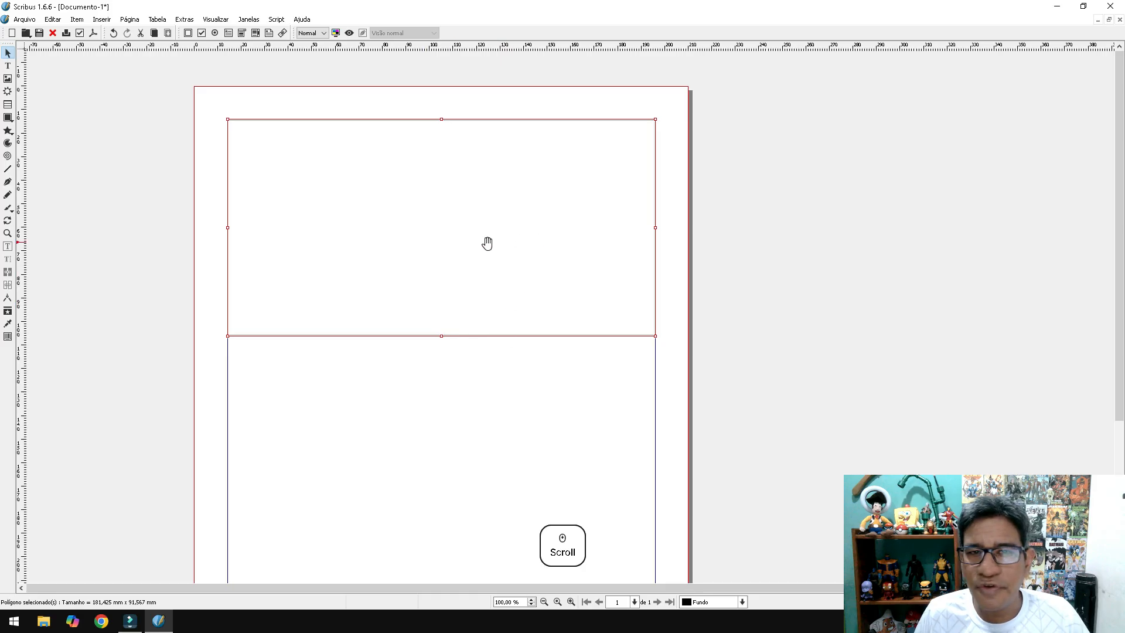
pyautogui.moveTo(441, 336); pyautogui.dragTo(456, 270)
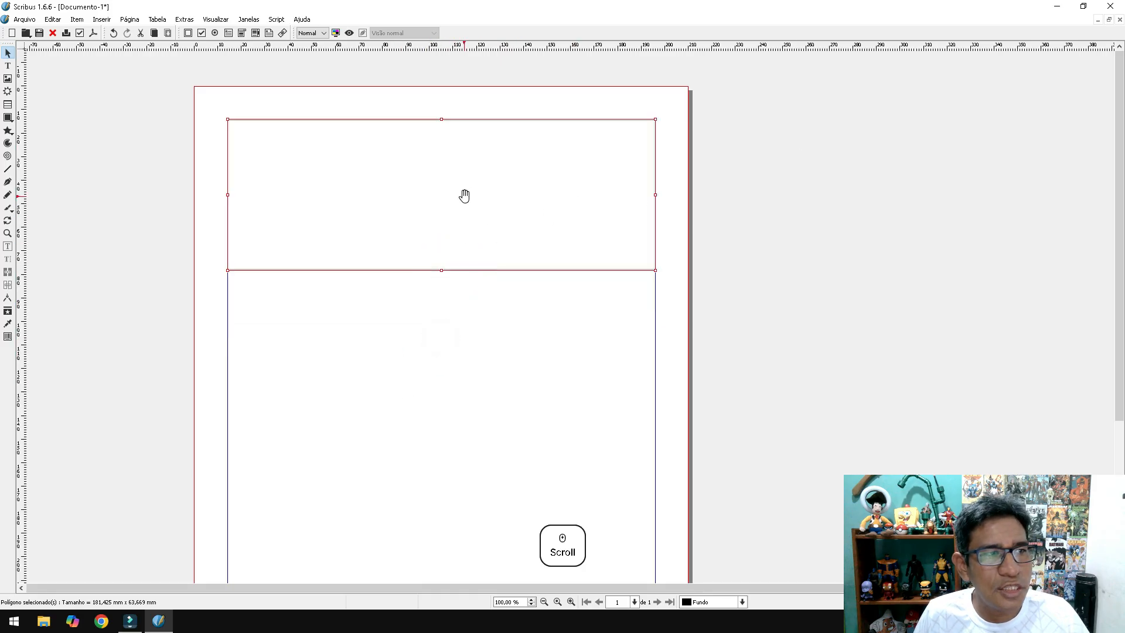
# - Open Propriedades with F2 for Polígono1, placed beside the page and enlarged
pyautogui.click(248, 19)
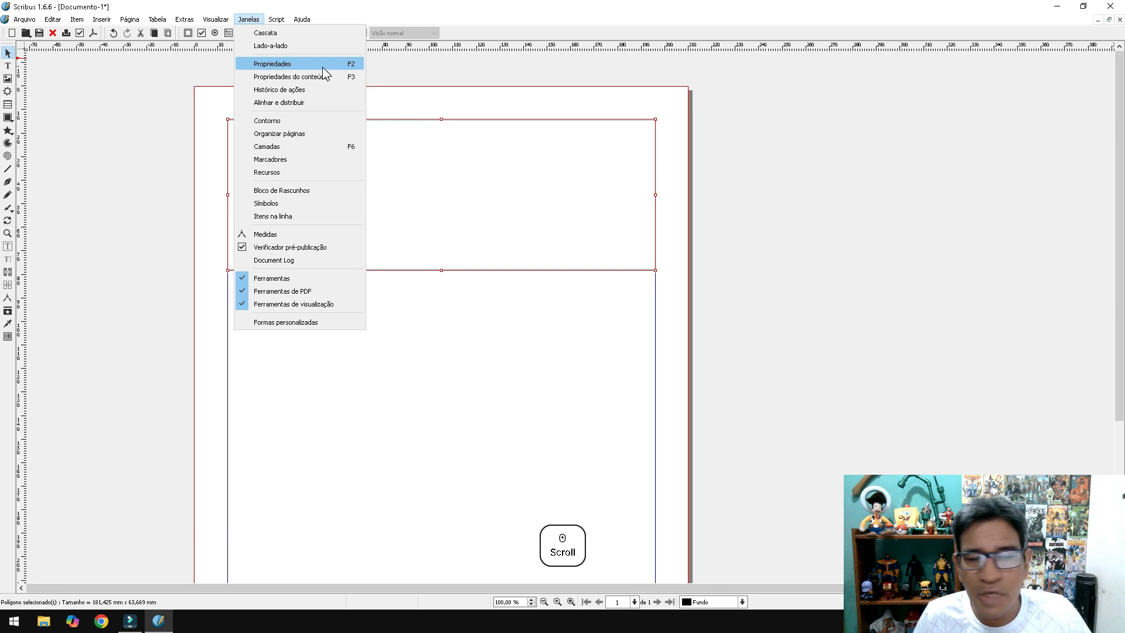
pyautogui.click(494, 149)
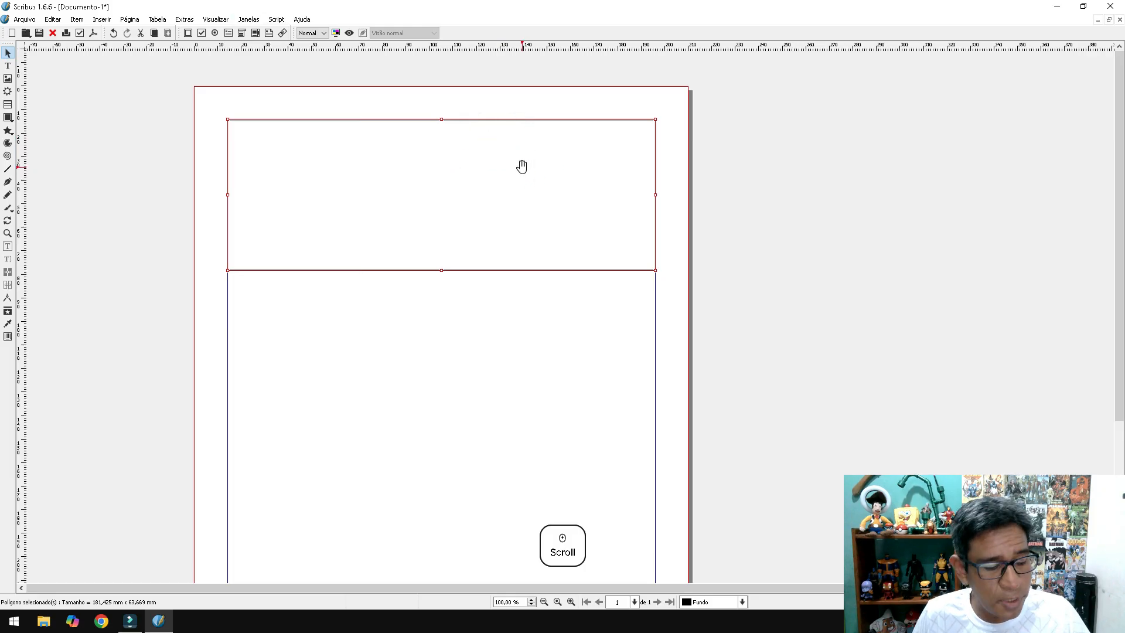
pyautogui.press('F2')
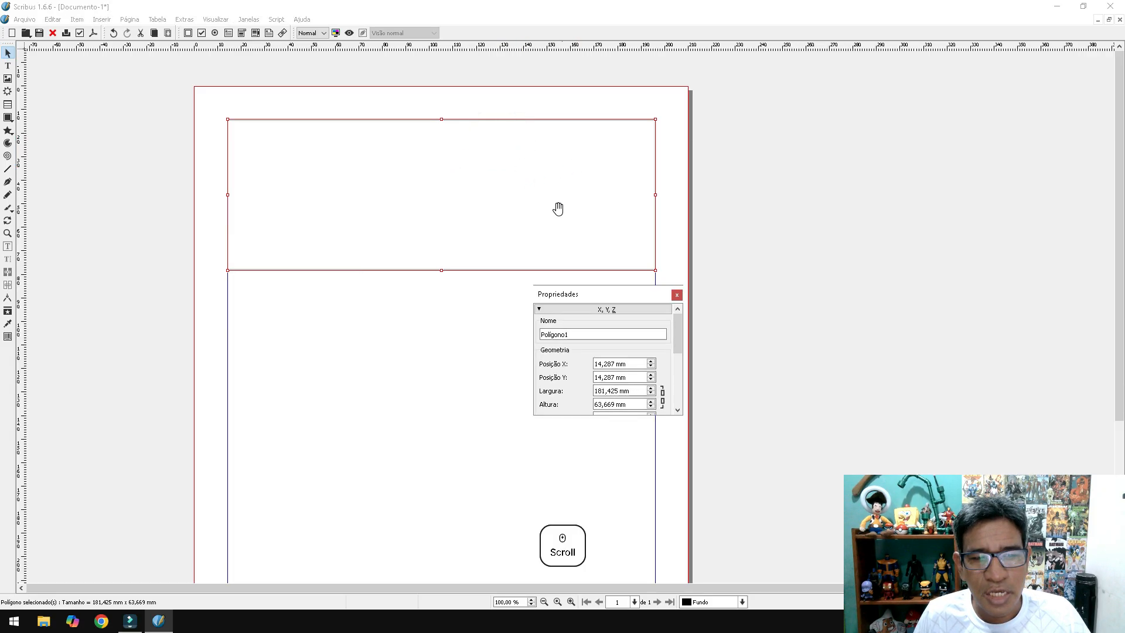
pyautogui.moveTo(593, 295); pyautogui.dragTo(751, 97)
pyautogui.moveTo(839, 218); pyautogui.dragTo(896, 436)
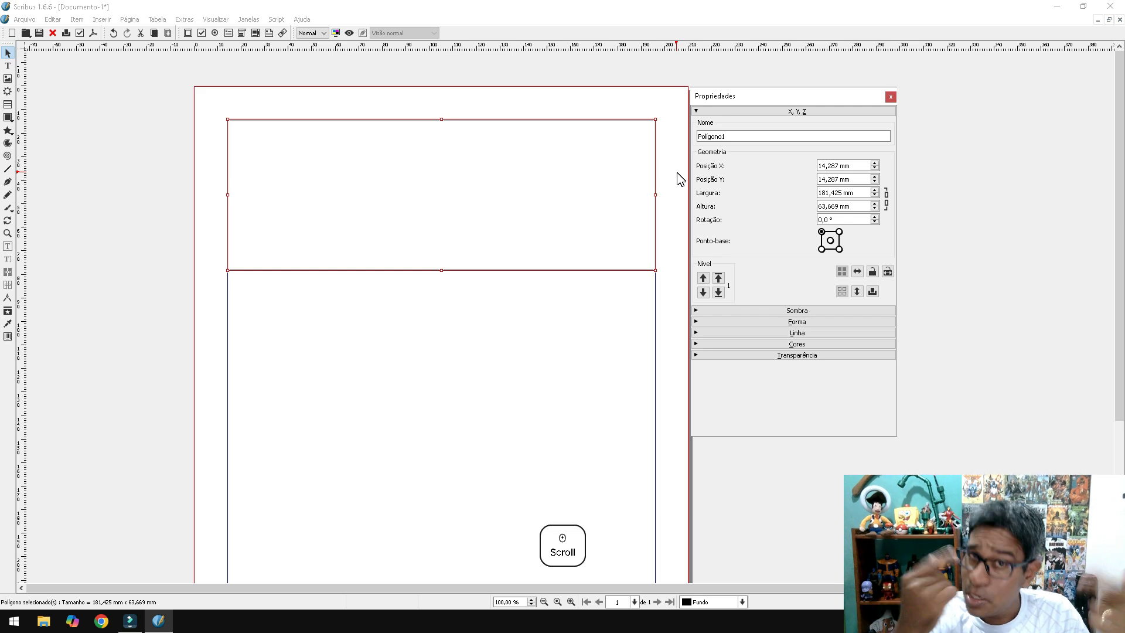
# - Change the Nome field from Polígono1 to Retângulo1
pyautogui.doubleClick(741, 136)
pyautogui.write('R')
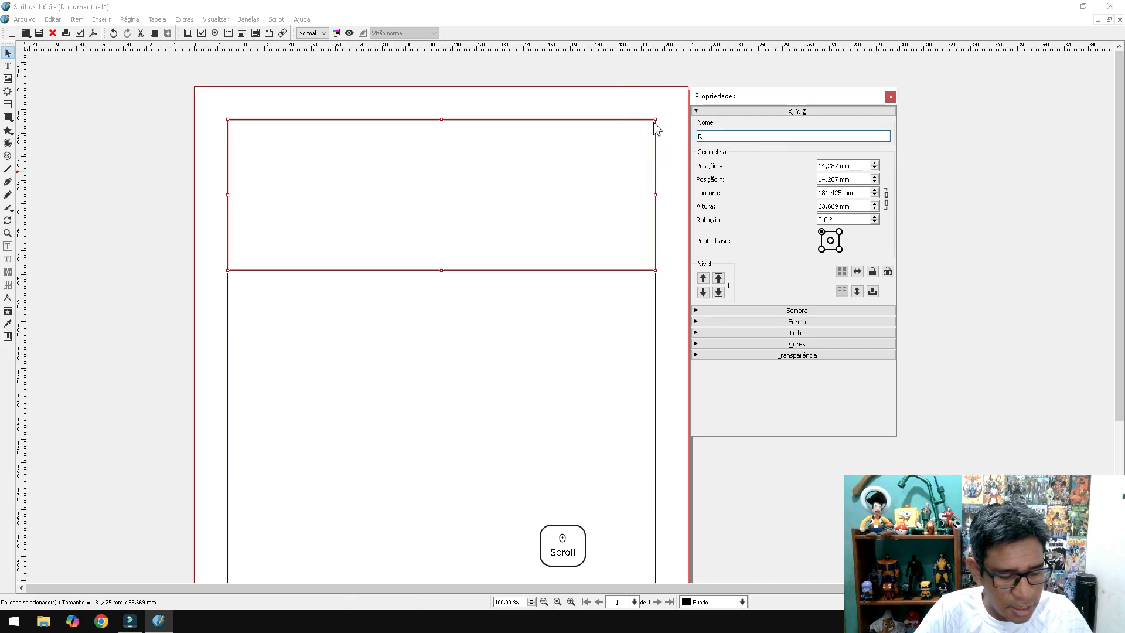
pyautogui.write('etâgu')
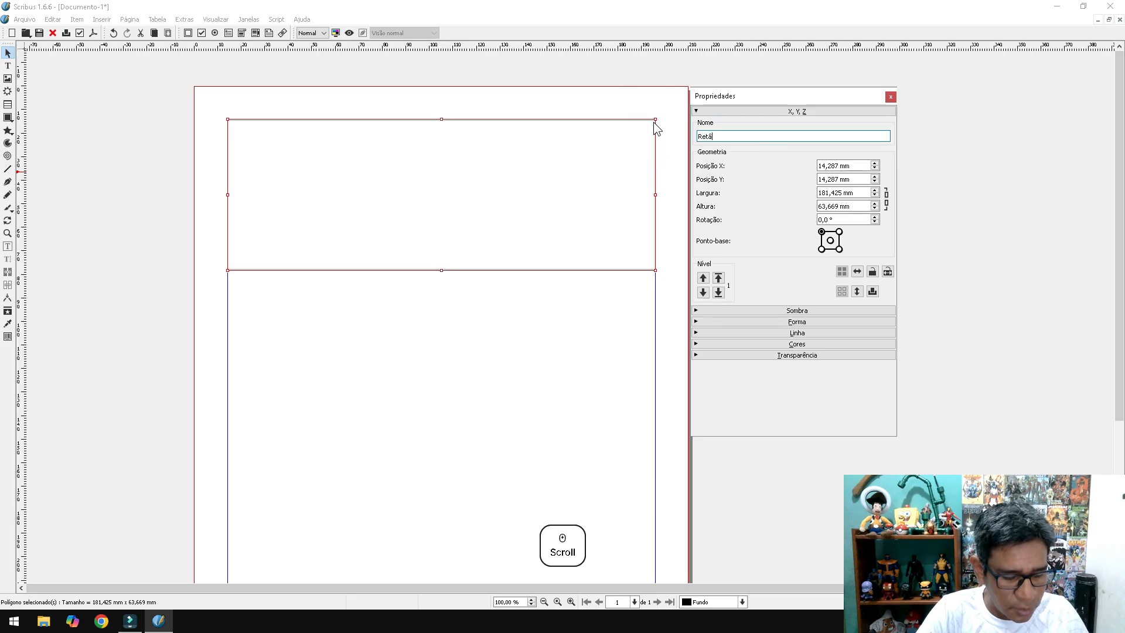
pyautogui.press('BackSpace')
pyautogui.press('BackSpace')
pyautogui.write('n')
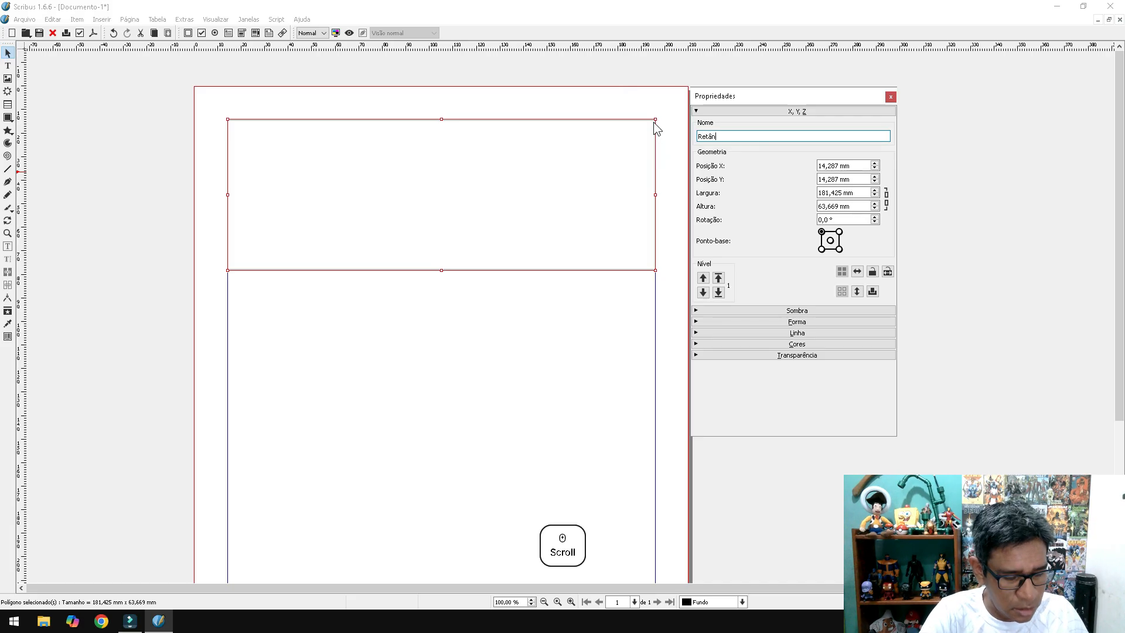
pyautogui.write('gulod')
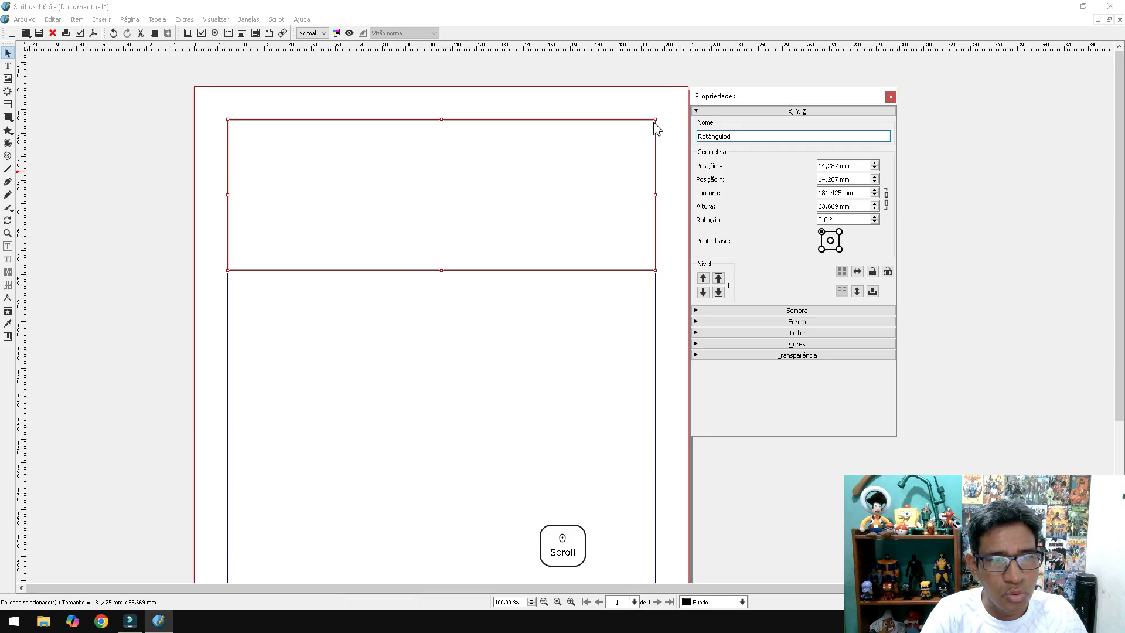
pyautogui.write('otopo')
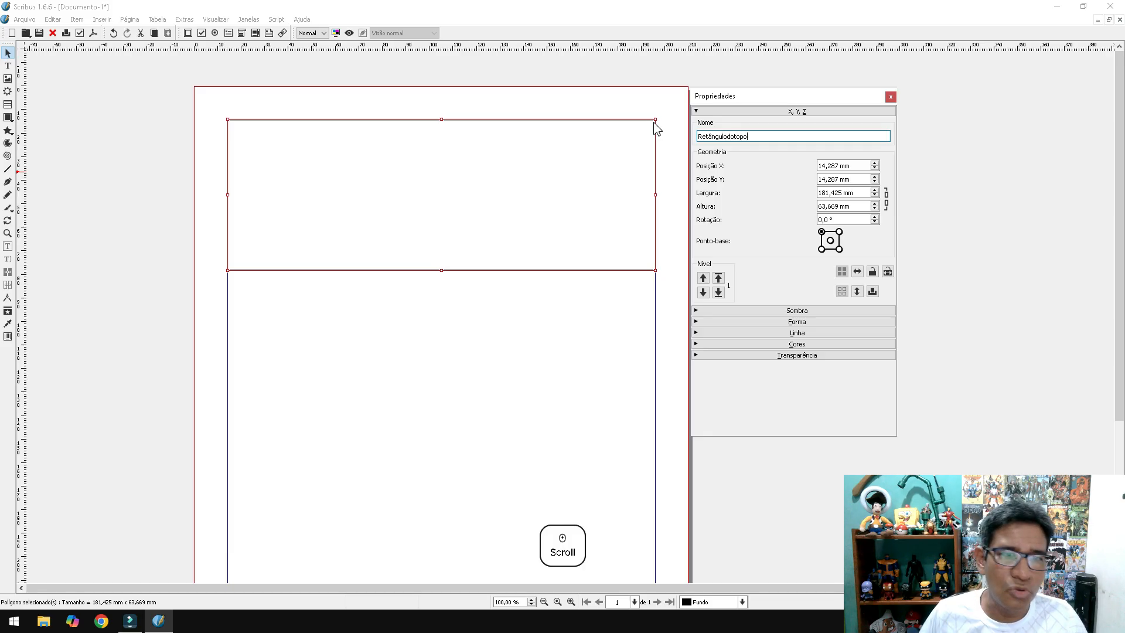
pyautogui.press('BackSpace')
pyautogui.press('BackSpace')
pyautogui.press('BackSpace')
pyautogui.press('BackSpace')
pyautogui.press('BackSpace')
pyautogui.press('BackSpace')
pyautogui.write('1')
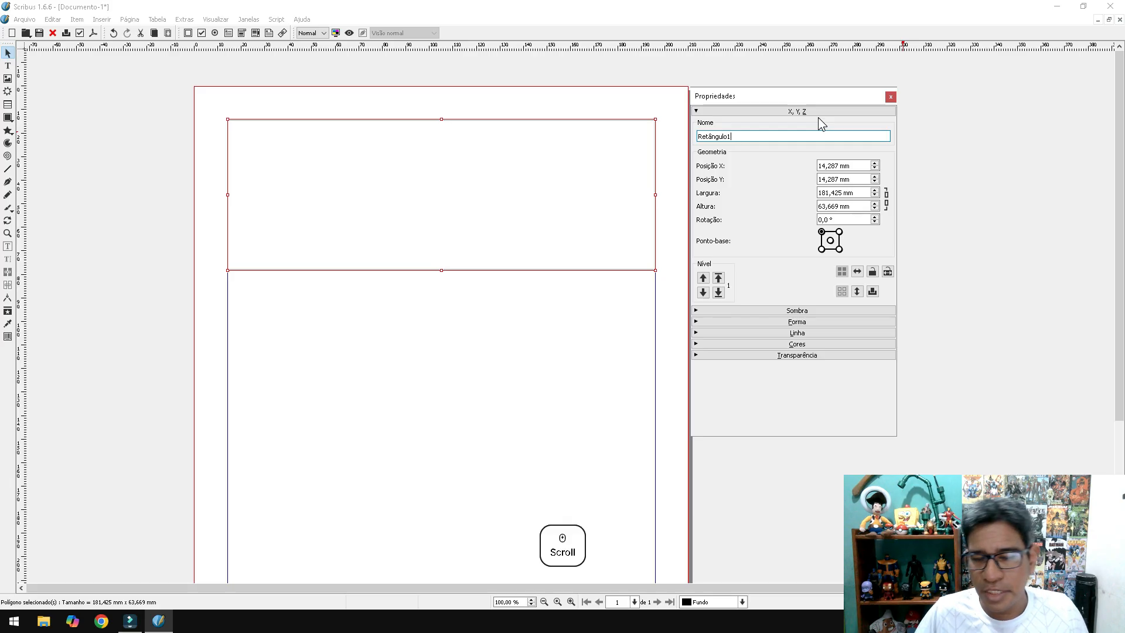
pyautogui.press('Tab')
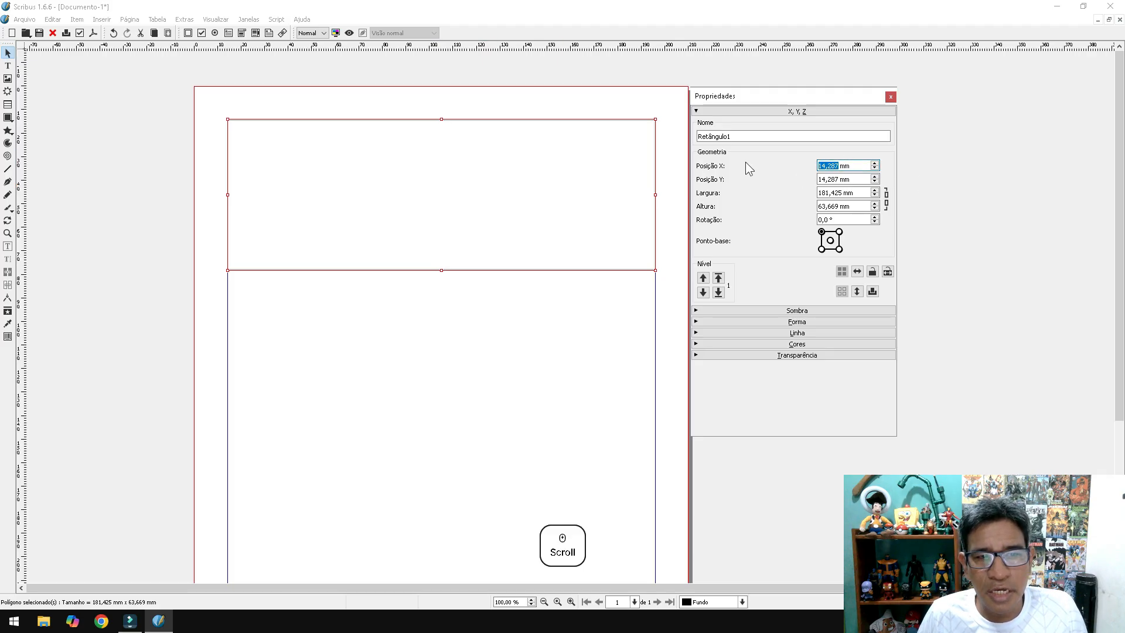
# - Move the rectangle inward from the corner and narrow it to 163,533 mm wide
pyautogui.moveTo(440, 213); pyautogui.dragTo(504, 214)
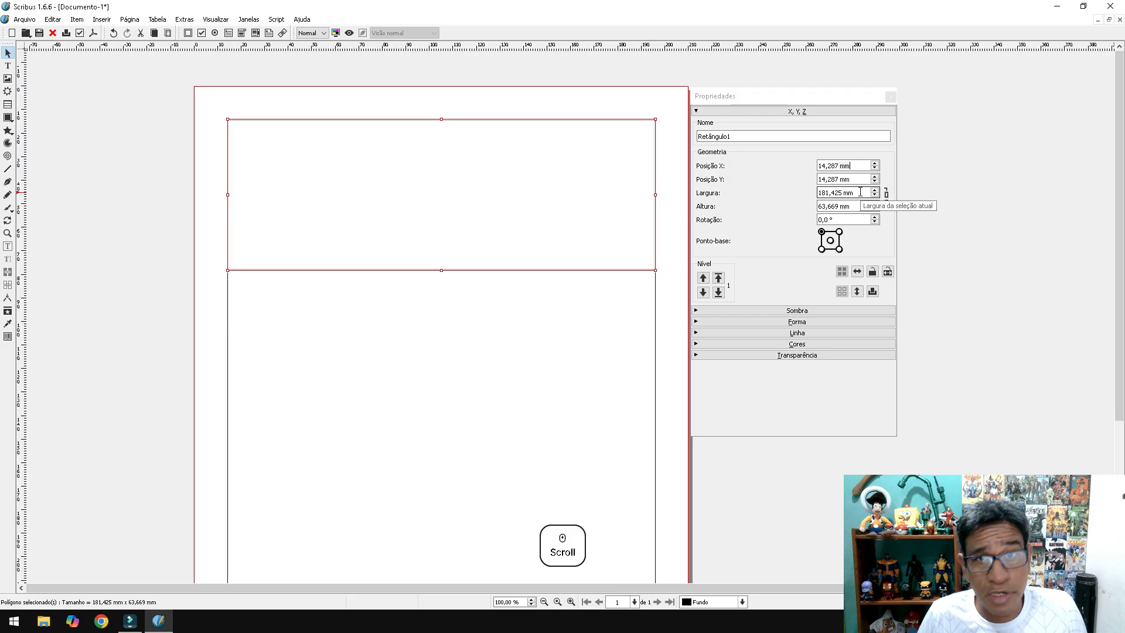
pyautogui.moveTo(861, 192); pyautogui.dragTo(839, 206)
pyautogui.moveTo(565, 184); pyautogui.dragTo(557, 212)
pyautogui.moveTo(641, 195); pyautogui.dragTo(599, 203)
pyautogui.moveTo(427, 203); pyautogui.dragTo(476, 244)
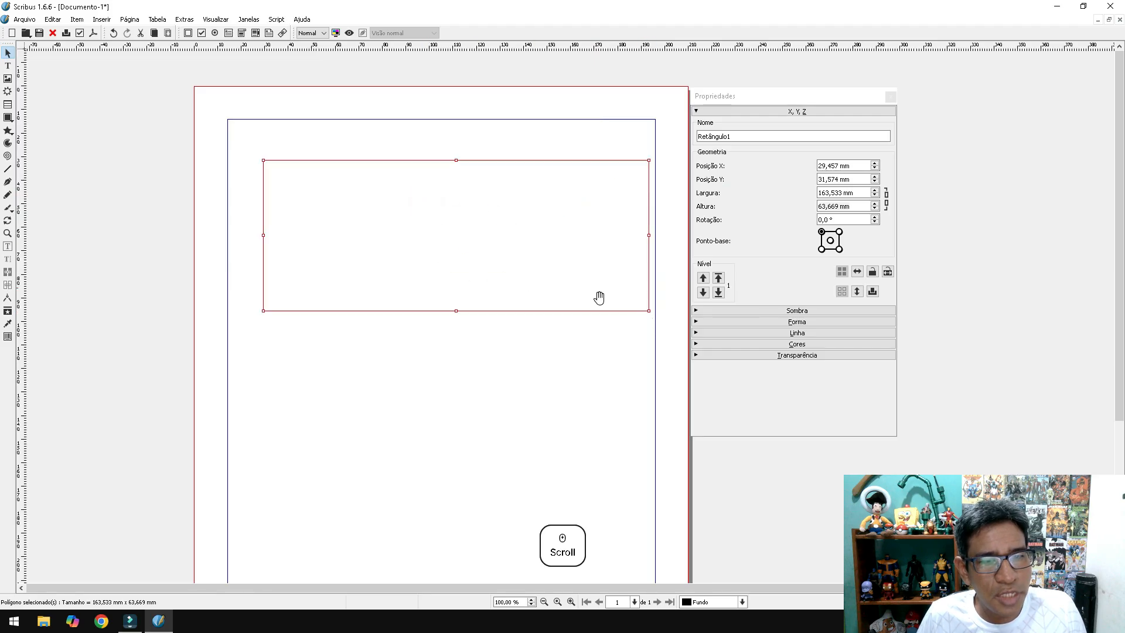
# - Tilt the rectangle with Rotação, then reset the rotation to 0
pyautogui.click(875, 216)
pyautogui.scroll(7, 878, 221)
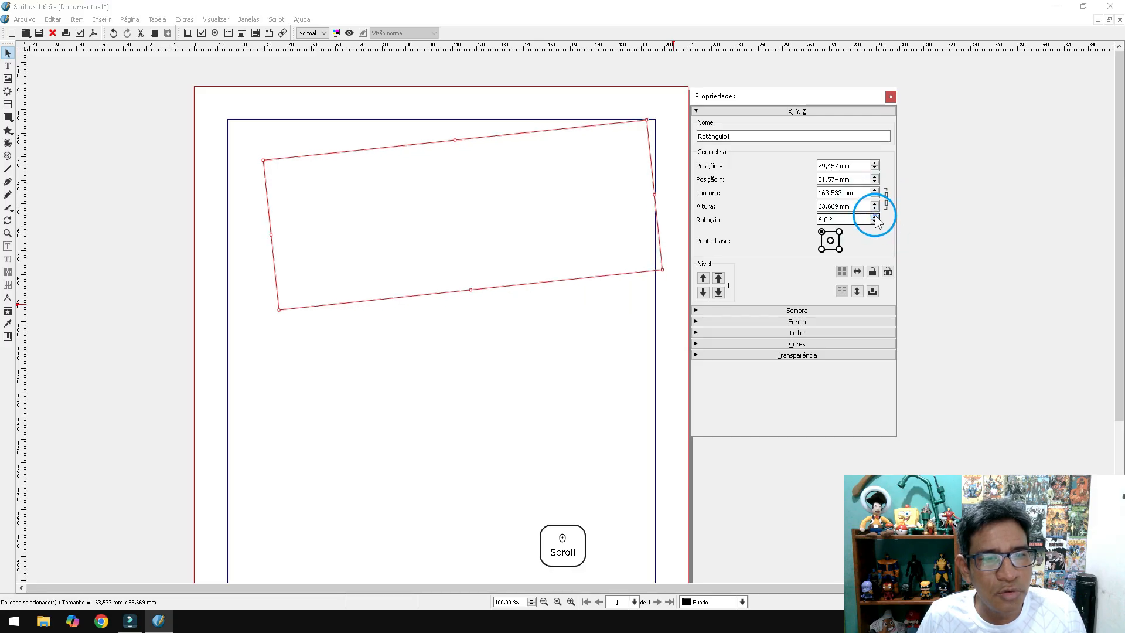
pyautogui.scroll(5, 878, 221)
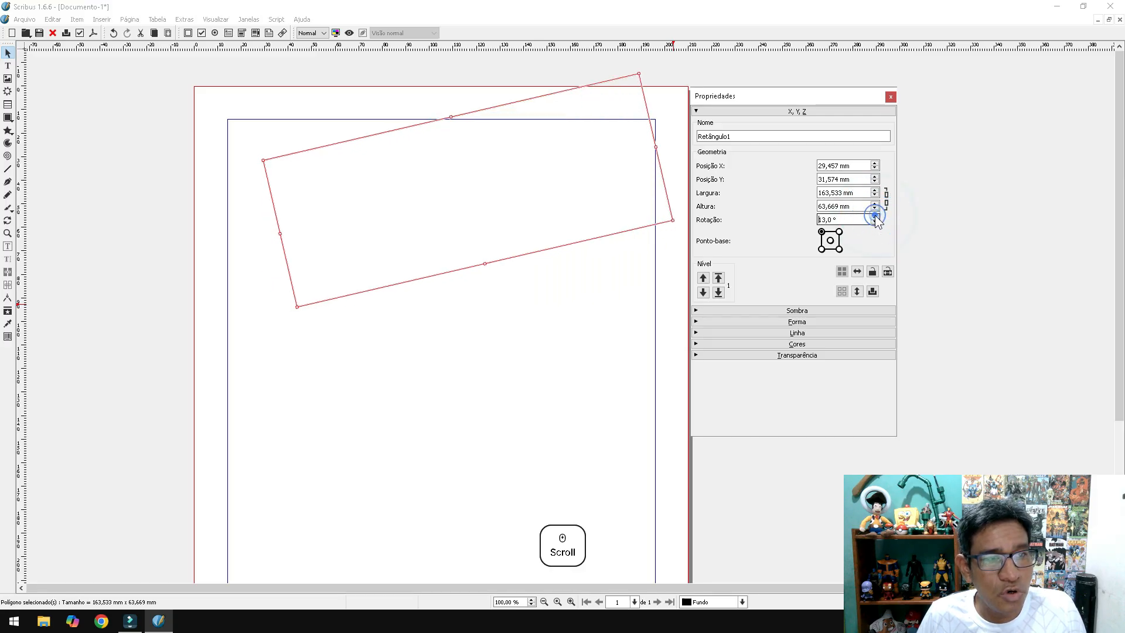
pyautogui.hotkey('ctrl', 'a')
pyautogui.write('0')
pyautogui.press('Return')
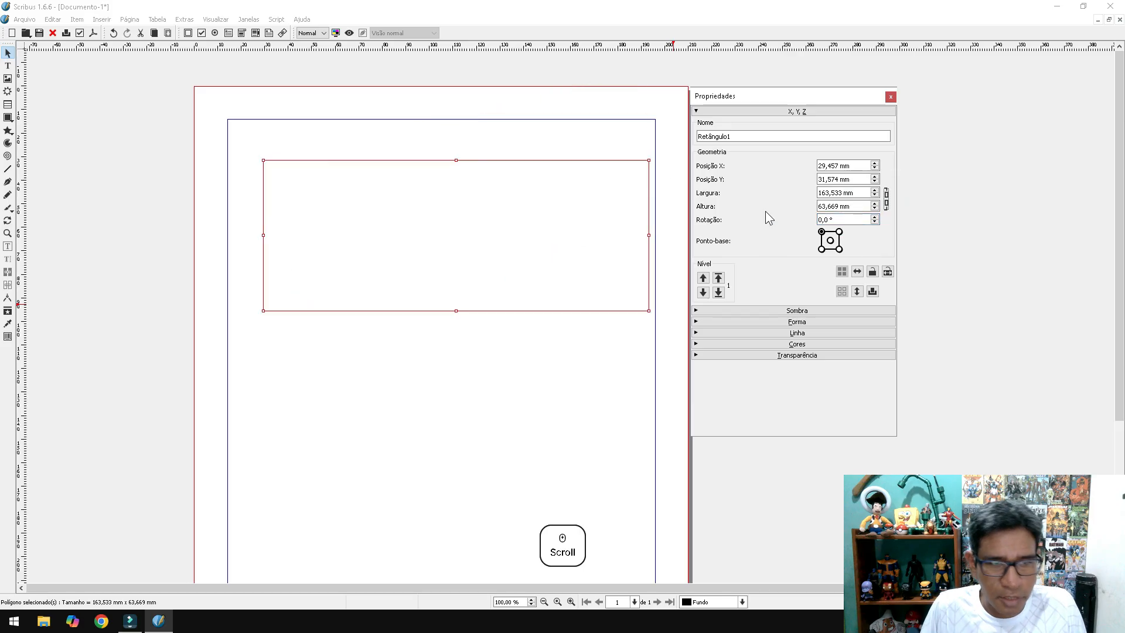
pyautogui.click(822, 250)
pyautogui.click(831, 240)
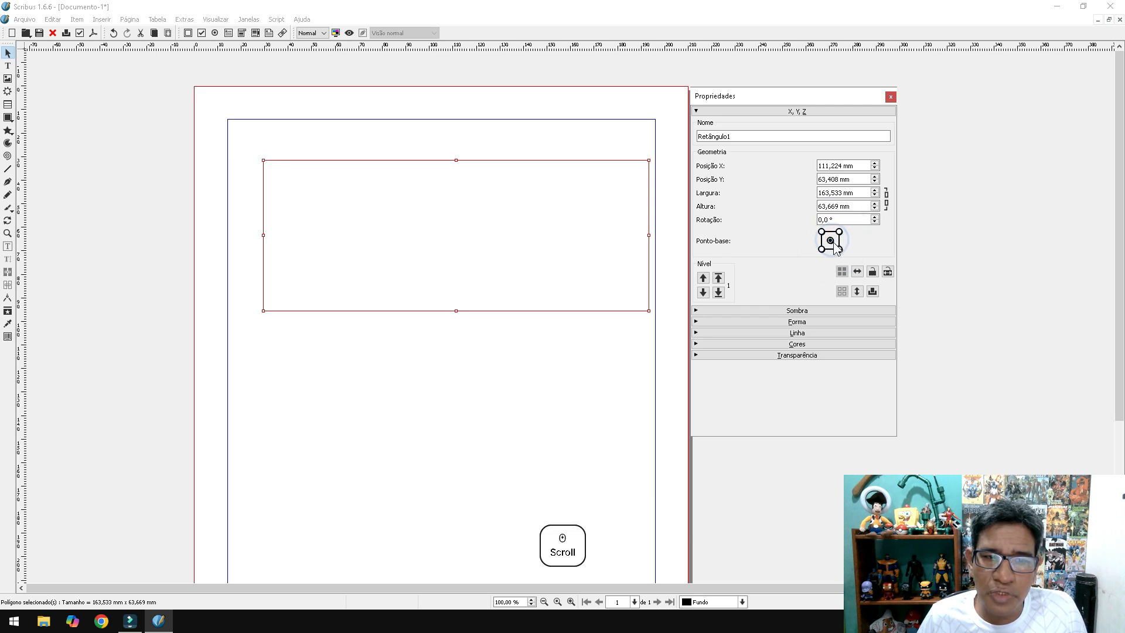
pyautogui.scroll(6, 876, 218)
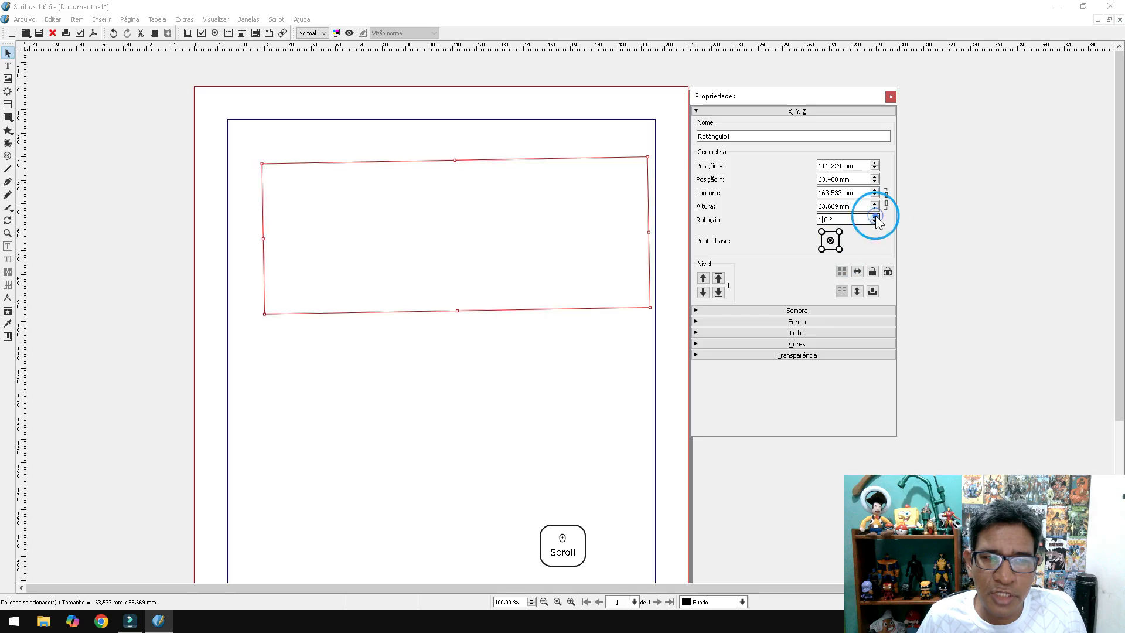
pyautogui.scroll(6, 875, 220)
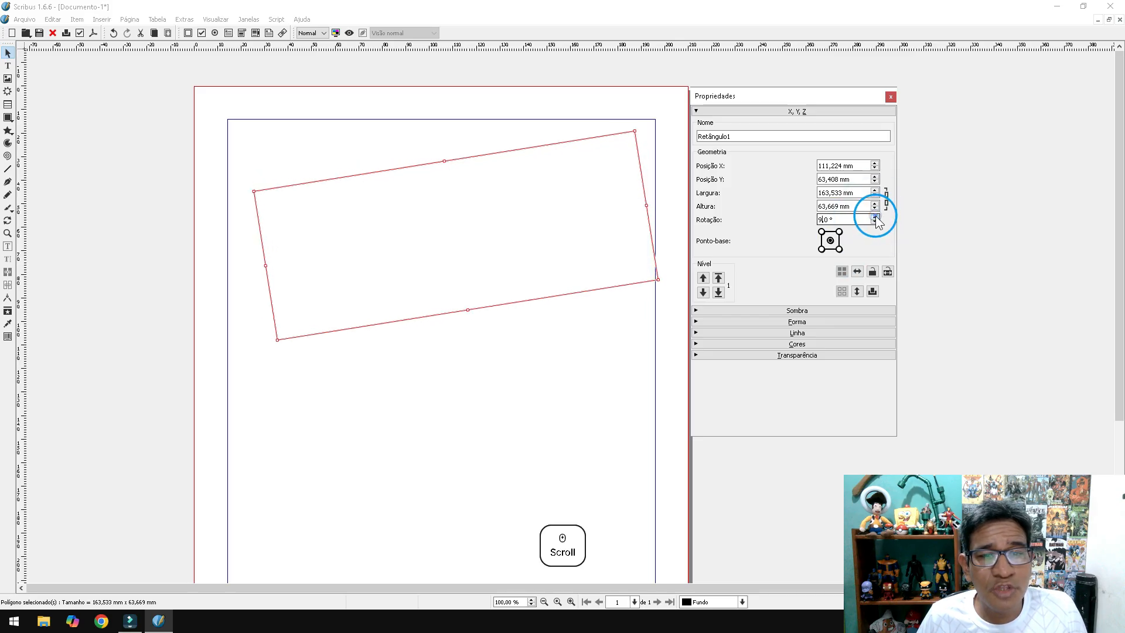
pyautogui.doubleClick(854, 225)
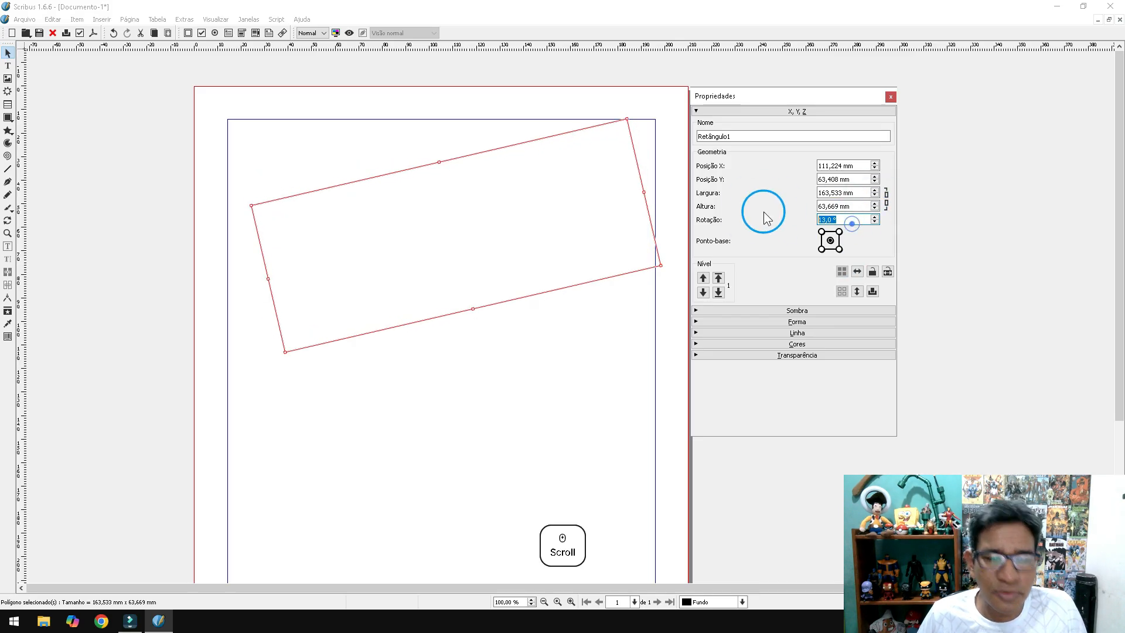
pyautogui.write('0')
pyautogui.press('Return')
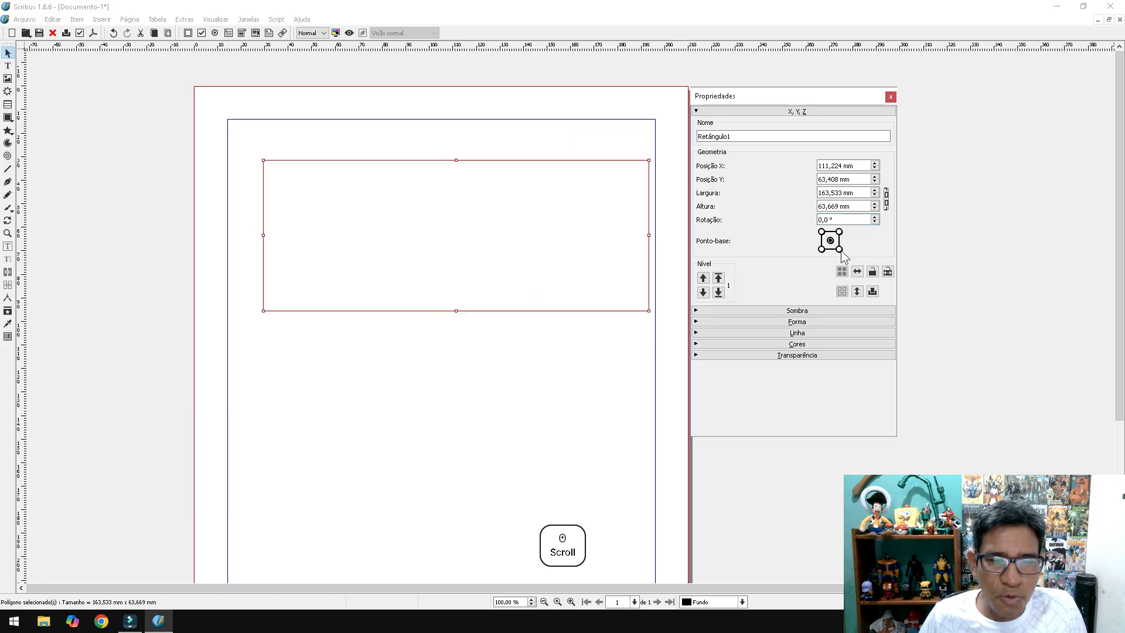
# - Set Ponto-base to the bottom-right corner and return rotation to 0,0°
pyautogui.click(839, 249)
pyautogui.moveTo(843, 221); pyautogui.dragTo(788, 211)
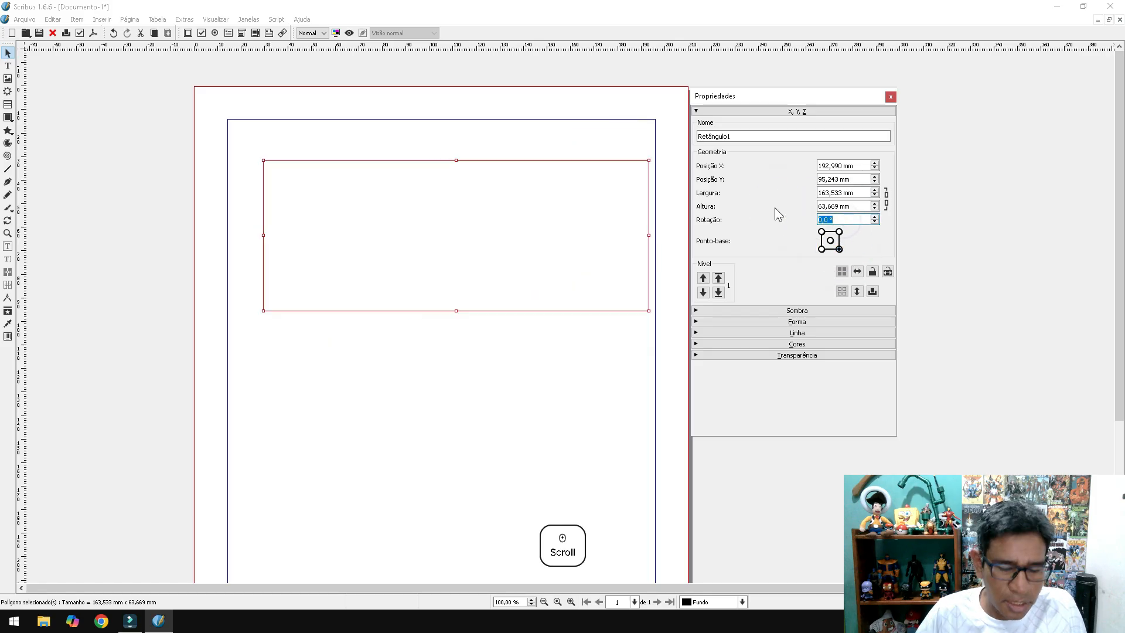
pyautogui.scroll(1, 874, 218)
pyautogui.click(875, 216)
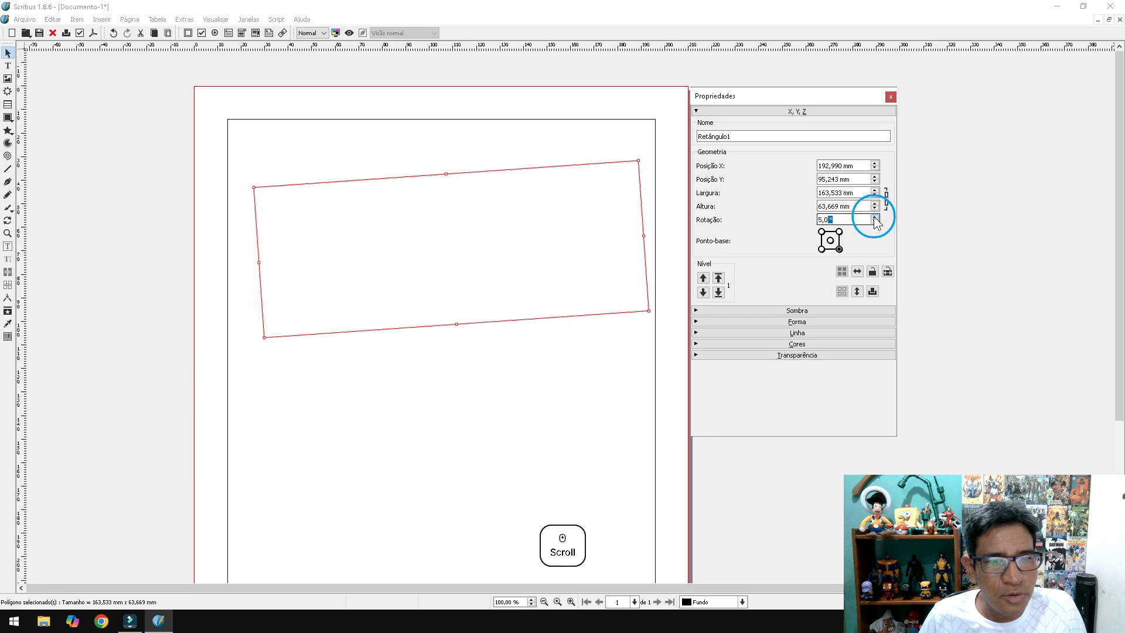
pyautogui.scroll(7, 875, 221)
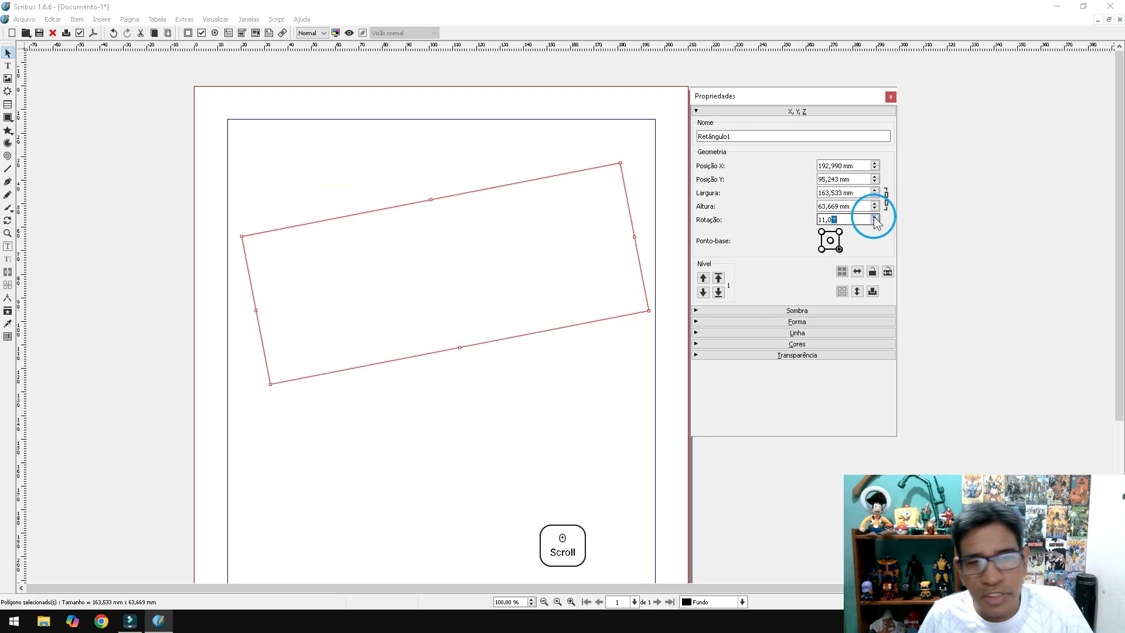
pyautogui.scroll(1, 875, 222)
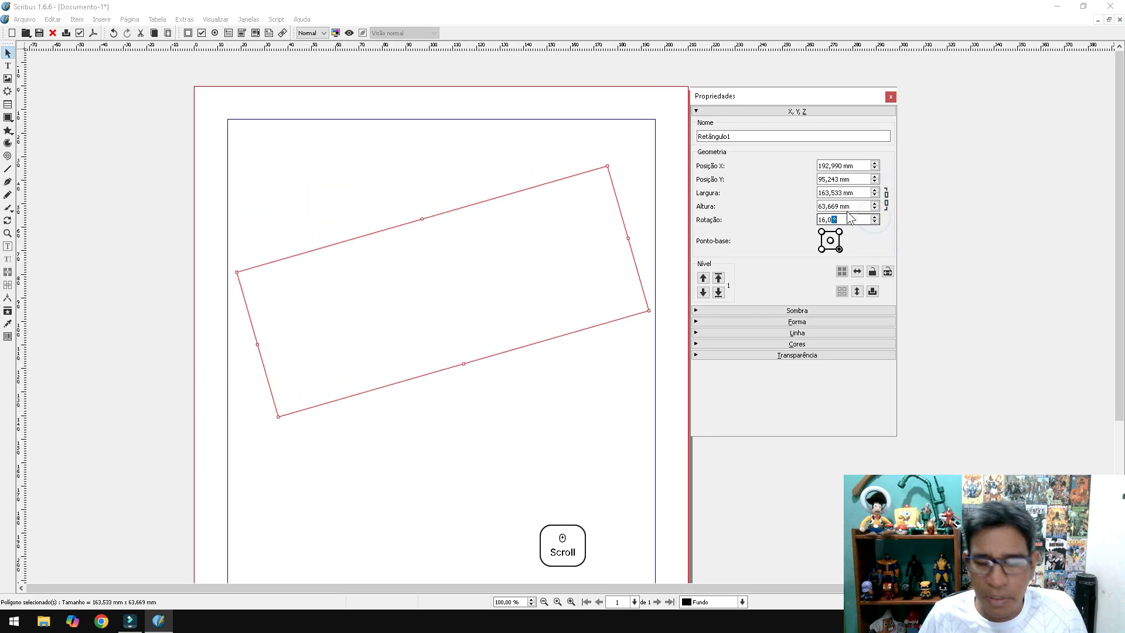
pyautogui.press('Return')
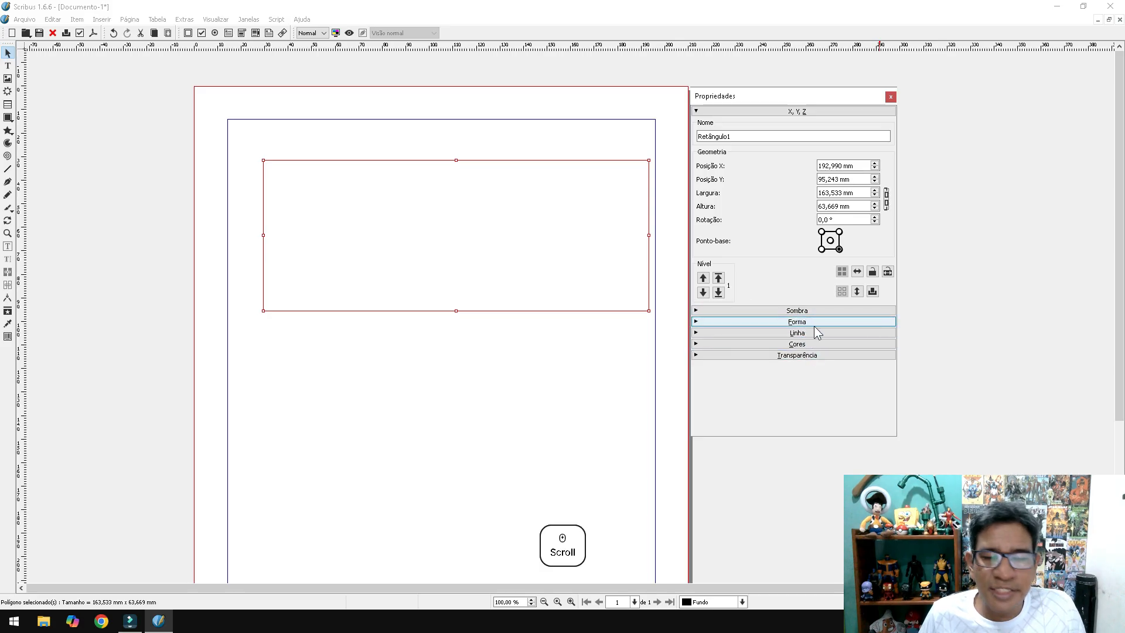
pyautogui.click(717, 321)
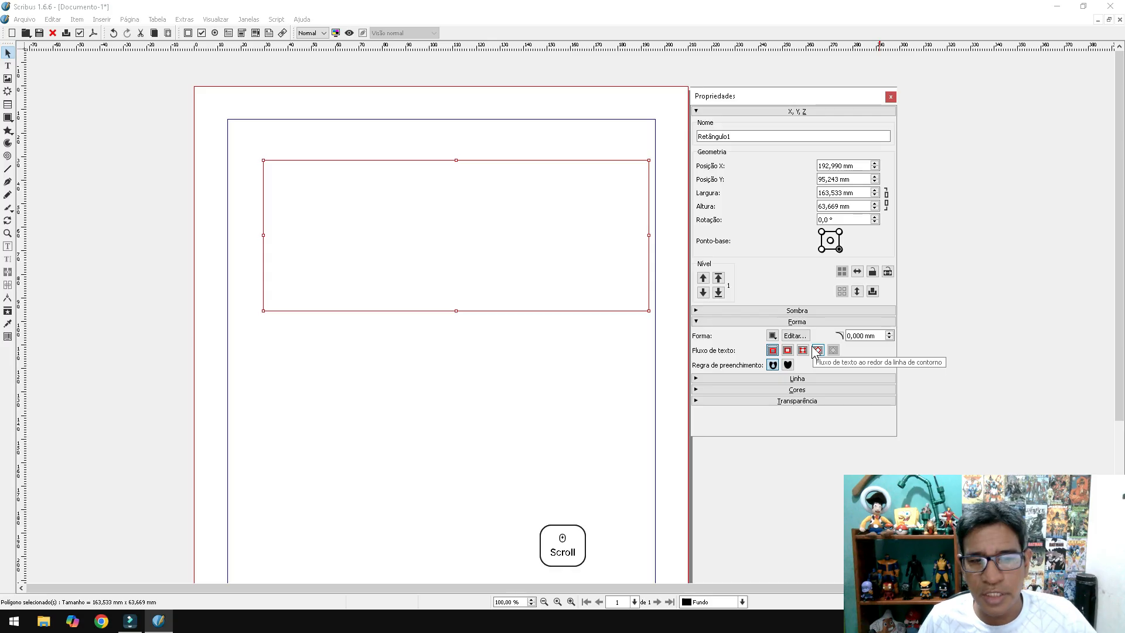
pyautogui.click(767, 322)
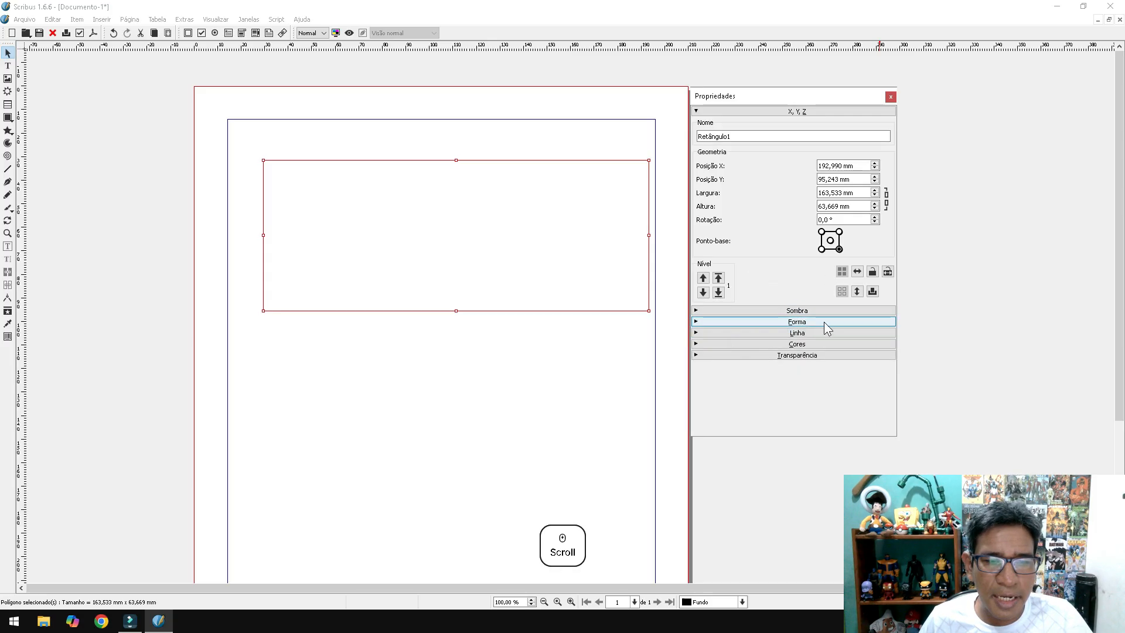
# - Expand the Linha settings and try a dotted outline on the rectangle
pyautogui.click(800, 333)
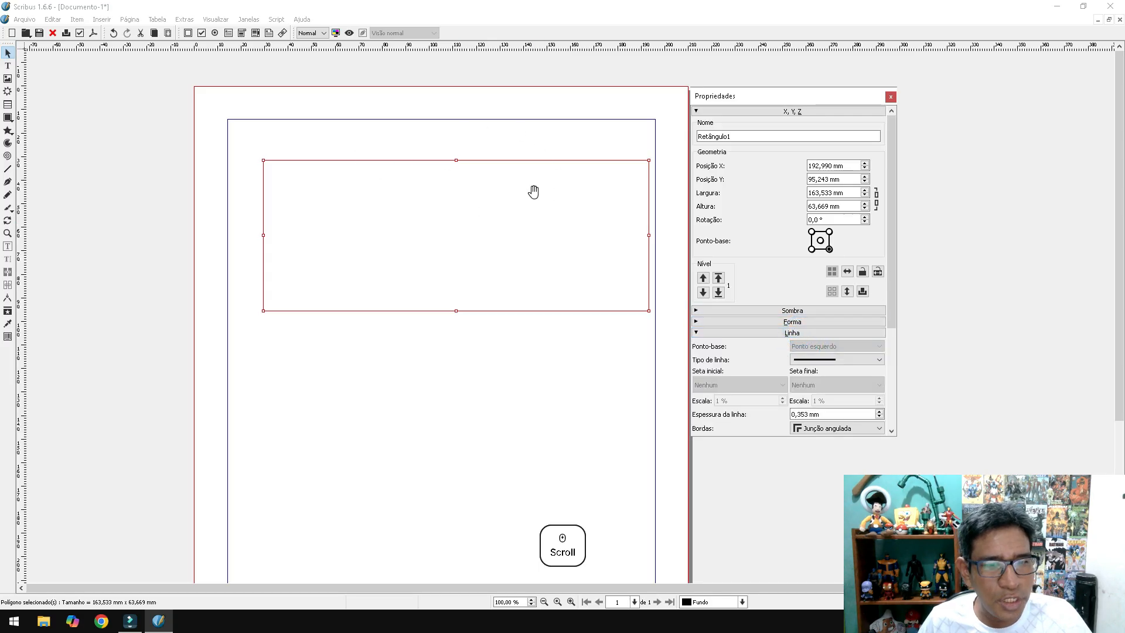
pyautogui.click(585, 141)
pyautogui.click(503, 192)
pyautogui.moveTo(891, 280); pyautogui.dragTo(892, 346)
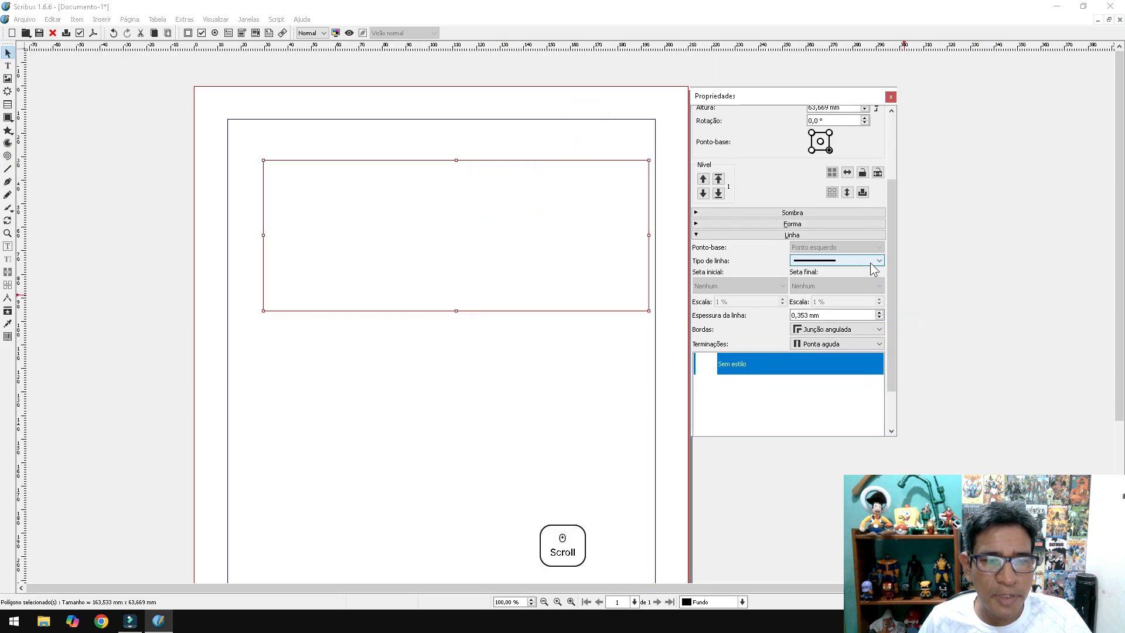
pyautogui.click(871, 262)
pyautogui.click(835, 275)
pyautogui.click(610, 342)
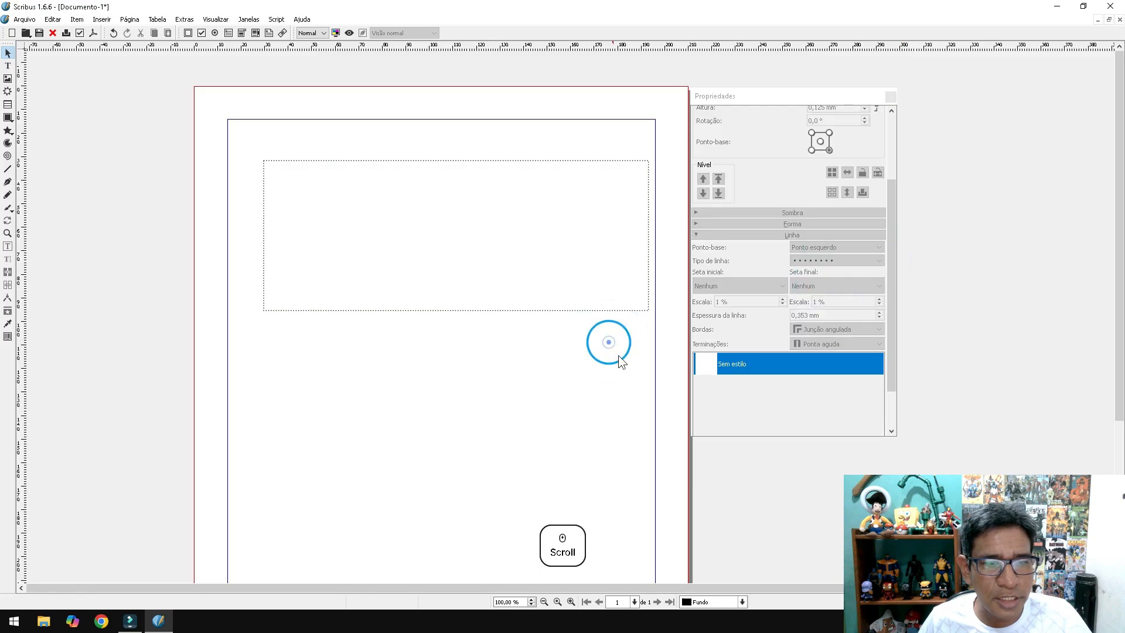
pyautogui.click(522, 170)
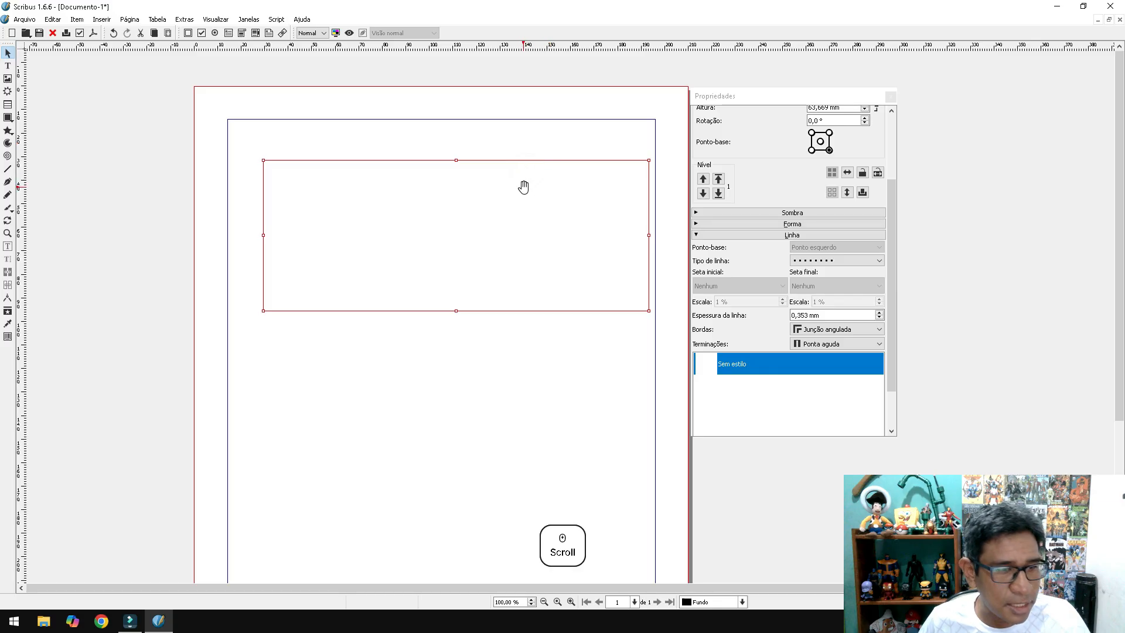
pyautogui.scroll(4, 516, 173)
pyautogui.click(505, 111)
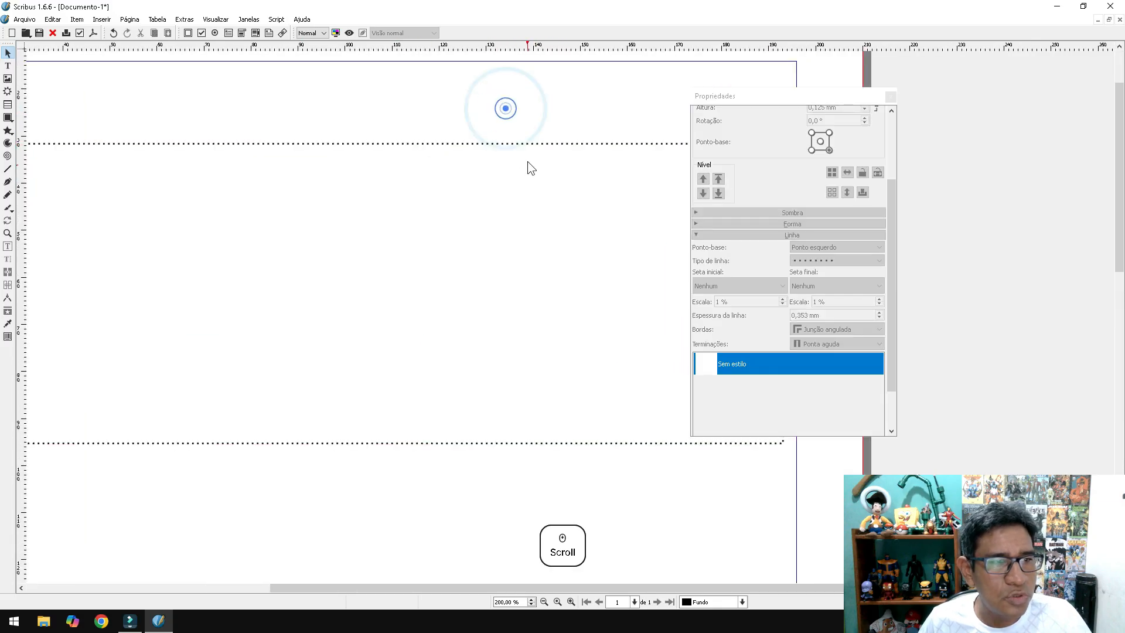
pyautogui.click(533, 160)
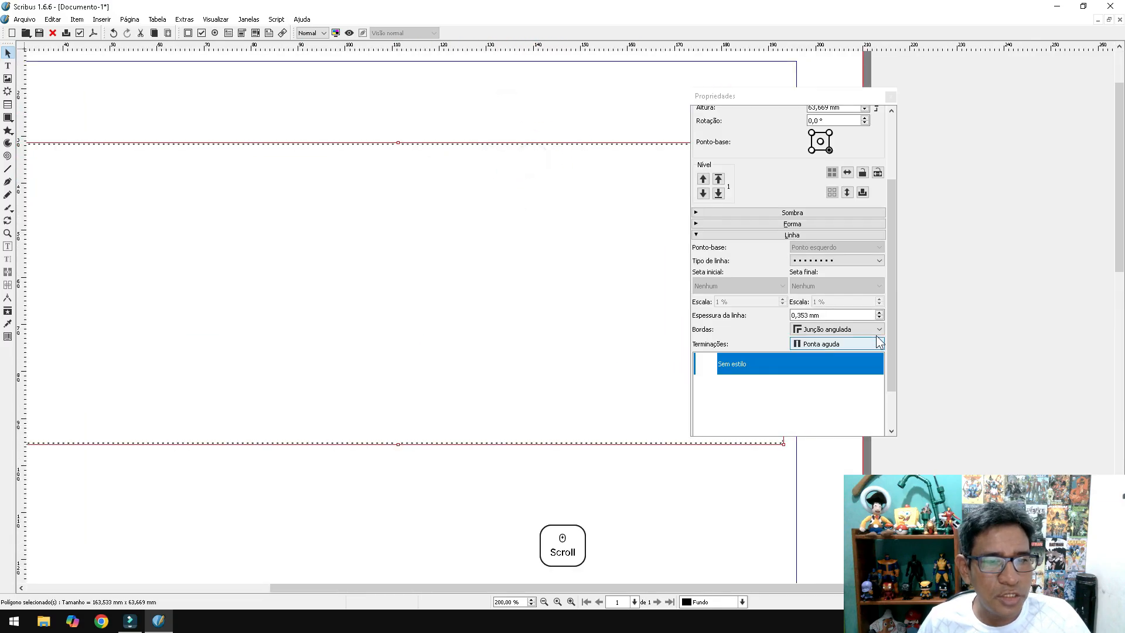
# - Try a densely dotted outline, then settle on a dashed line type
pyautogui.click(879, 260)
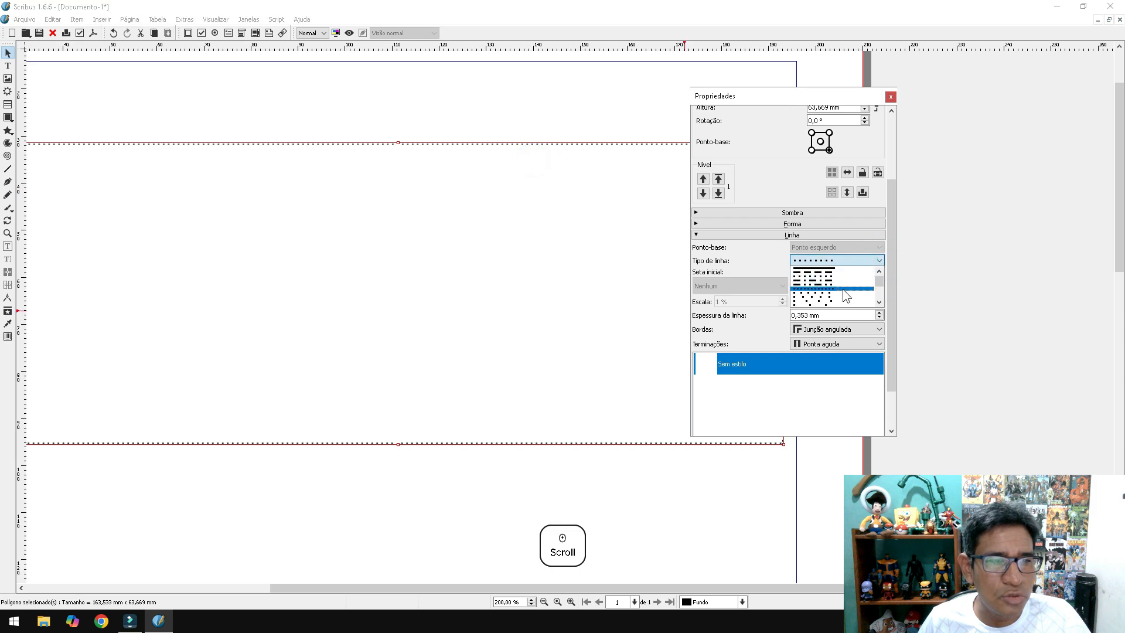
pyautogui.click(846, 285)
pyautogui.click(561, 131)
pyautogui.click(533, 181)
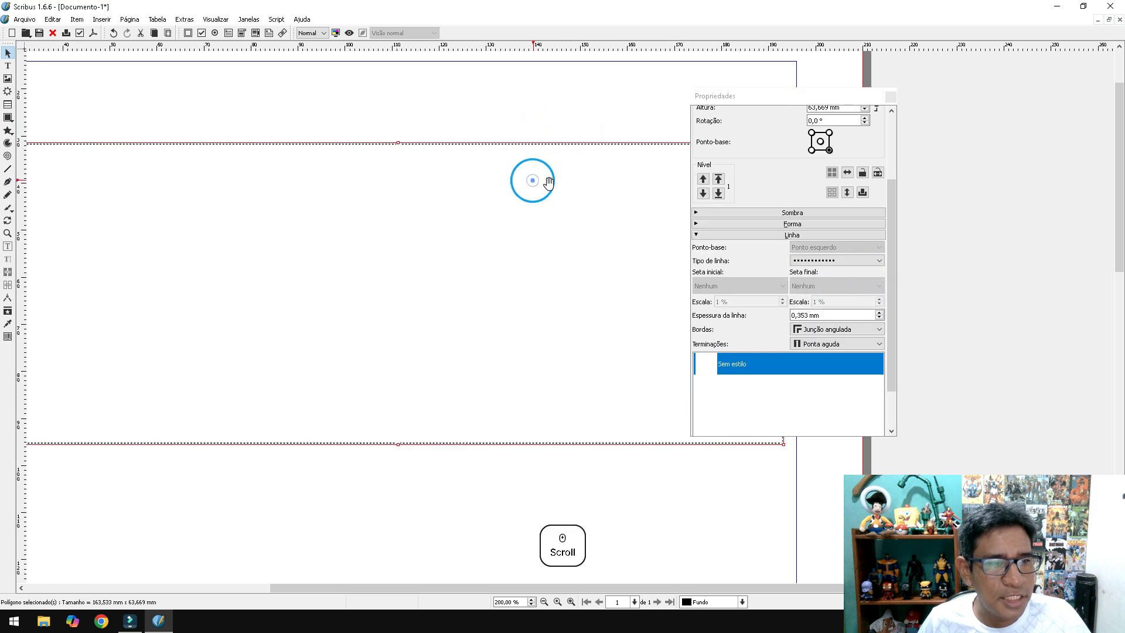
pyautogui.click(866, 260)
pyautogui.click(837, 270)
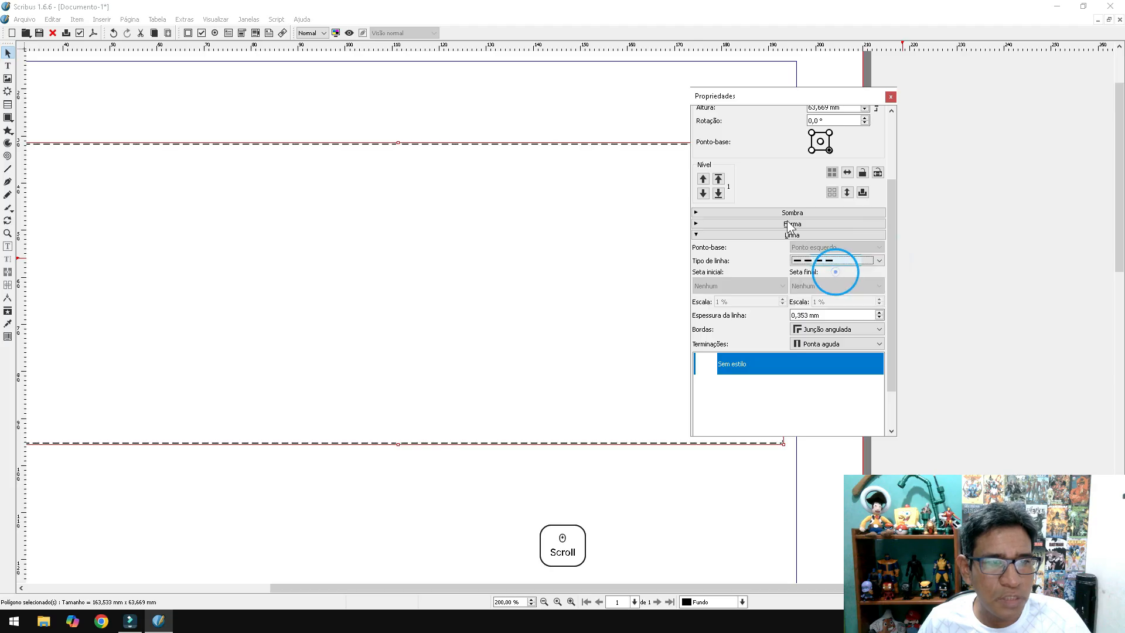
pyautogui.click(563, 100)
pyautogui.click(542, 263)
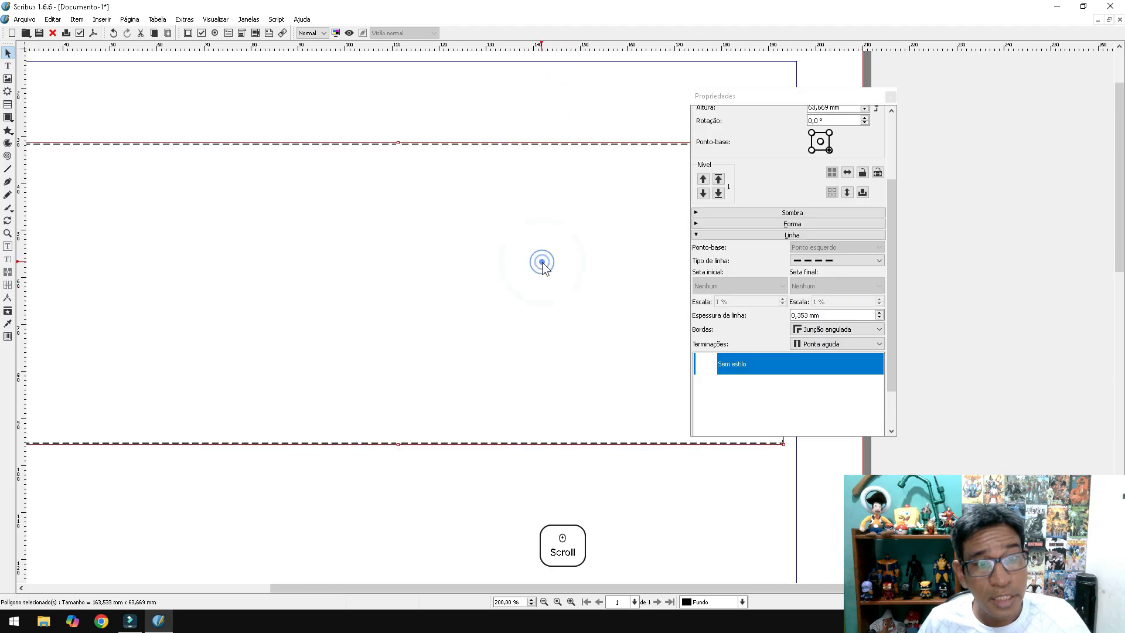
# - Set the outline width to 2,353 mm and nudge the rectangle up and left
pyautogui.scroll(5, 879, 315)
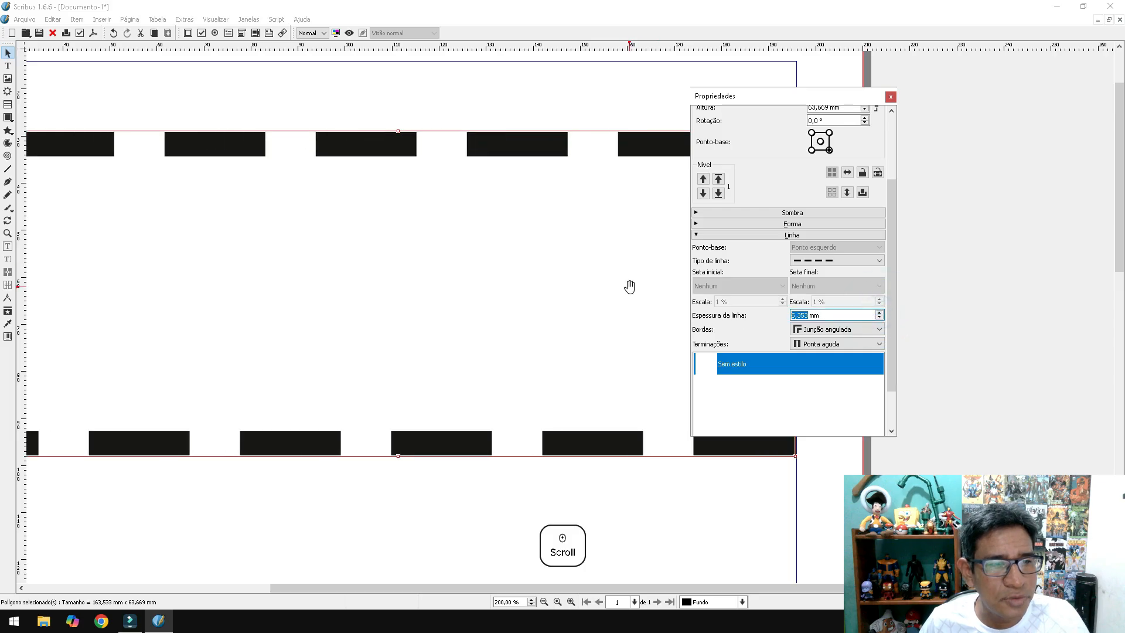
pyautogui.scroll(-4, 628, 283)
pyautogui.scroll(3, 610, 289)
pyautogui.scroll(-2, 551, 276)
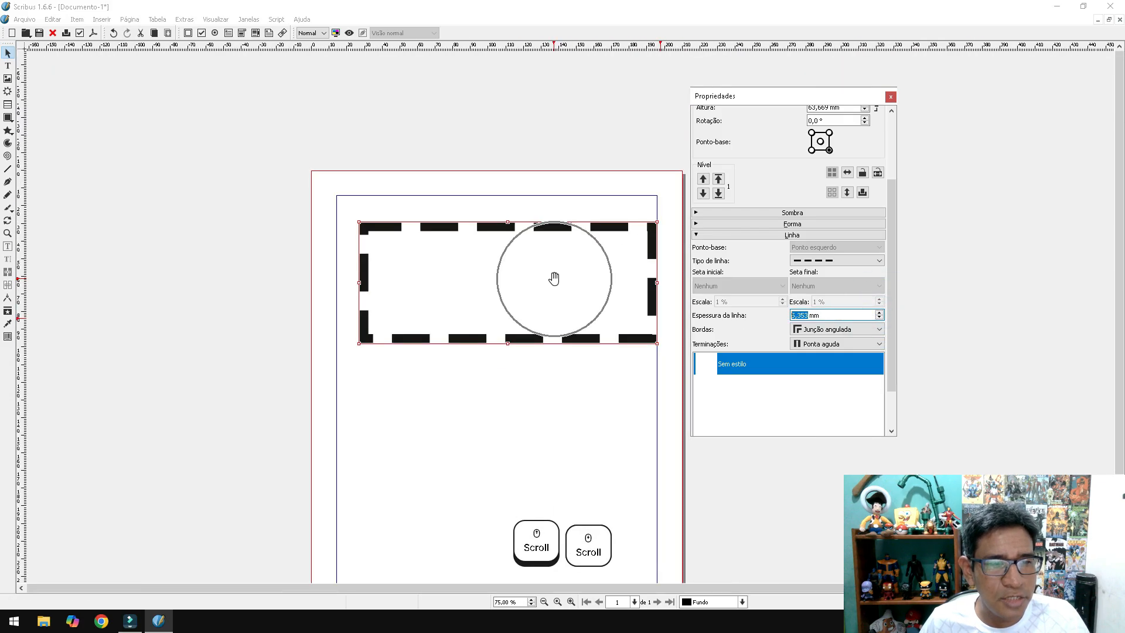
pyautogui.scroll(-3, 879, 315)
pyautogui.moveTo(547, 272); pyautogui.dragTo(528, 256)
pyautogui.moveTo(891, 248); pyautogui.dragTo(893, 304)
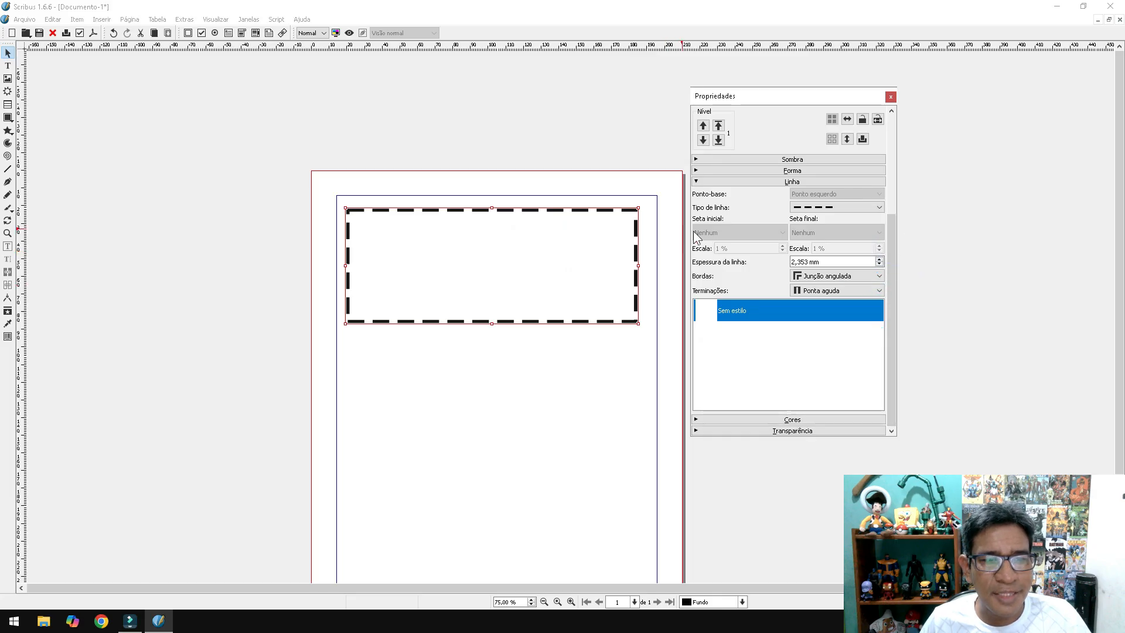
# - Collapse Linha, raise the Propriedades panel and expand Cores, showing fill None at 100 %
pyautogui.click(696, 181)
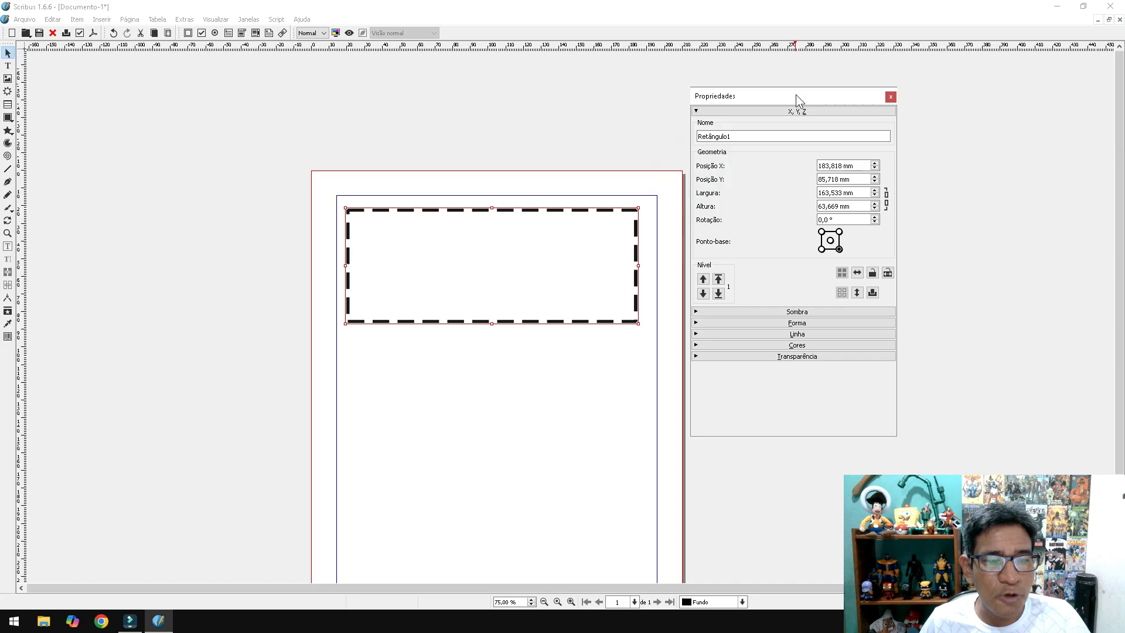
pyautogui.moveTo(796, 95); pyautogui.dragTo(796, 69)
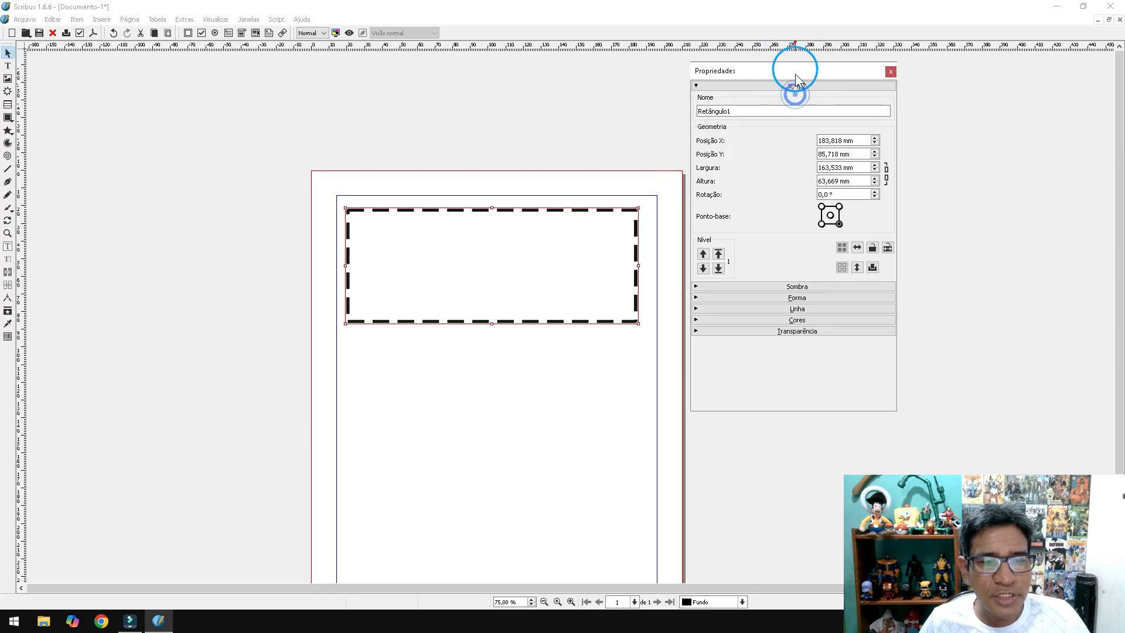
pyautogui.click(794, 322)
pyautogui.moveTo(894, 144); pyautogui.dragTo(893, 265)
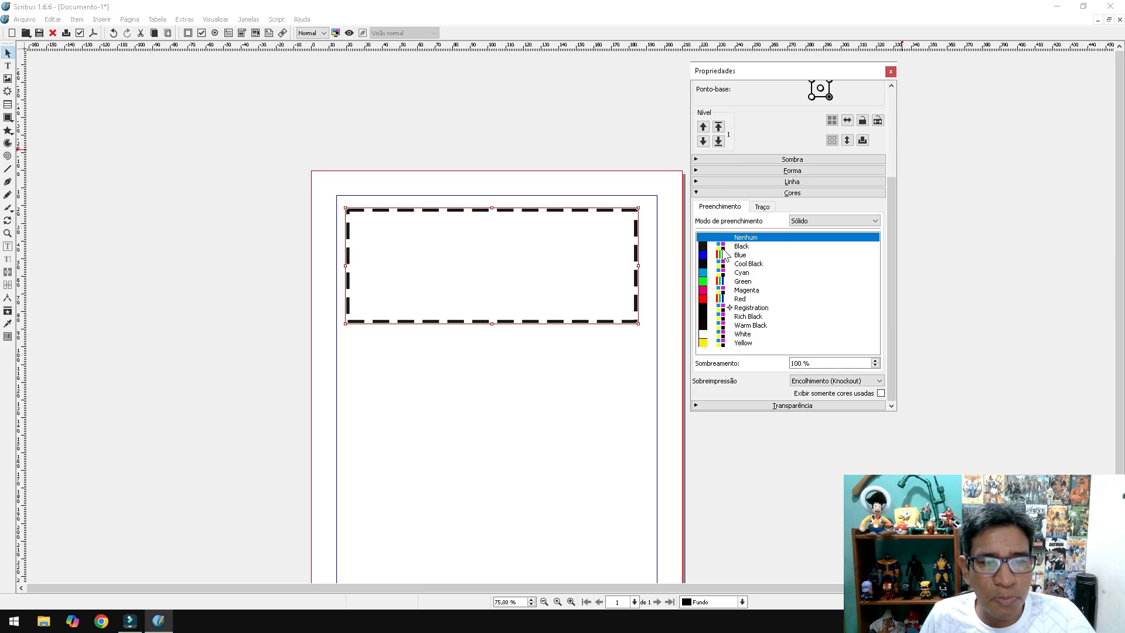
# - Fill the rectangle with Yellow under Preenchimento
pyautogui.click(740, 255)
pyautogui.click(741, 273)
pyautogui.click(742, 281)
pyautogui.click(743, 290)
pyautogui.click(741, 299)
pyautogui.click(743, 316)
pyautogui.click(738, 344)
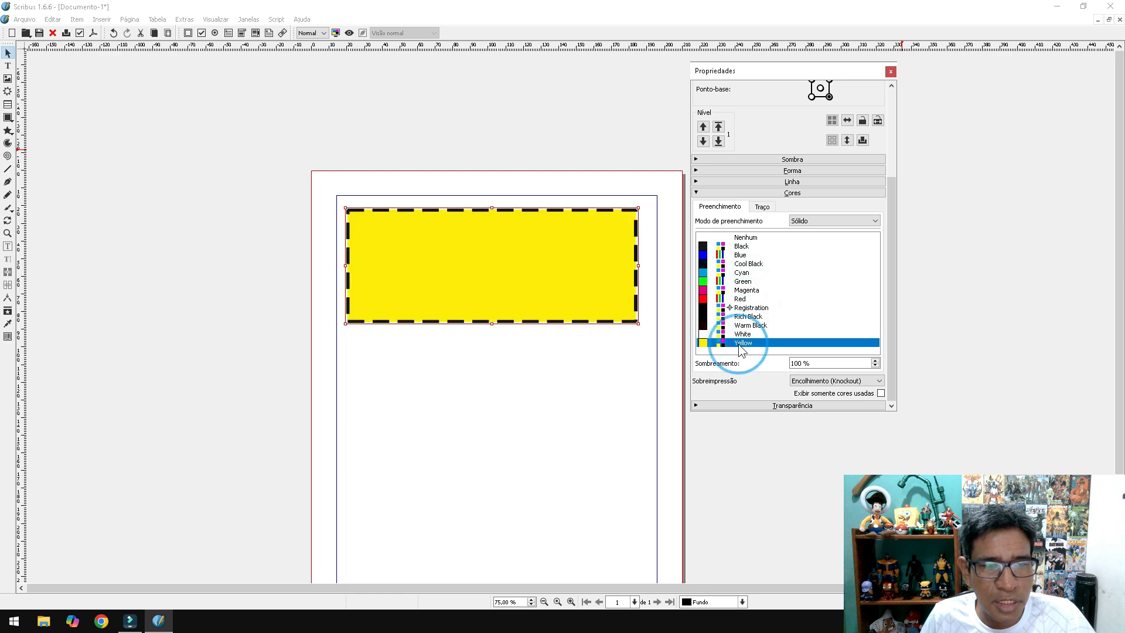
# - Make the rectangle's dashed border Cyan under Traço
pyautogui.click(762, 207)
pyautogui.click(740, 255)
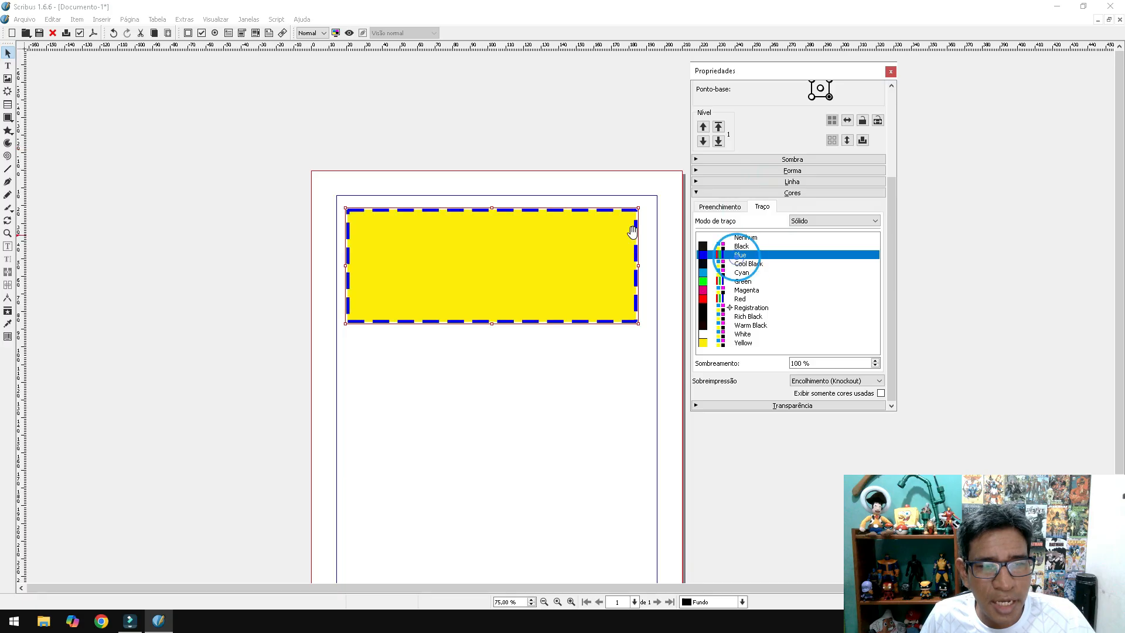
pyautogui.click(742, 282)
pyautogui.click(749, 264)
pyautogui.click(747, 272)
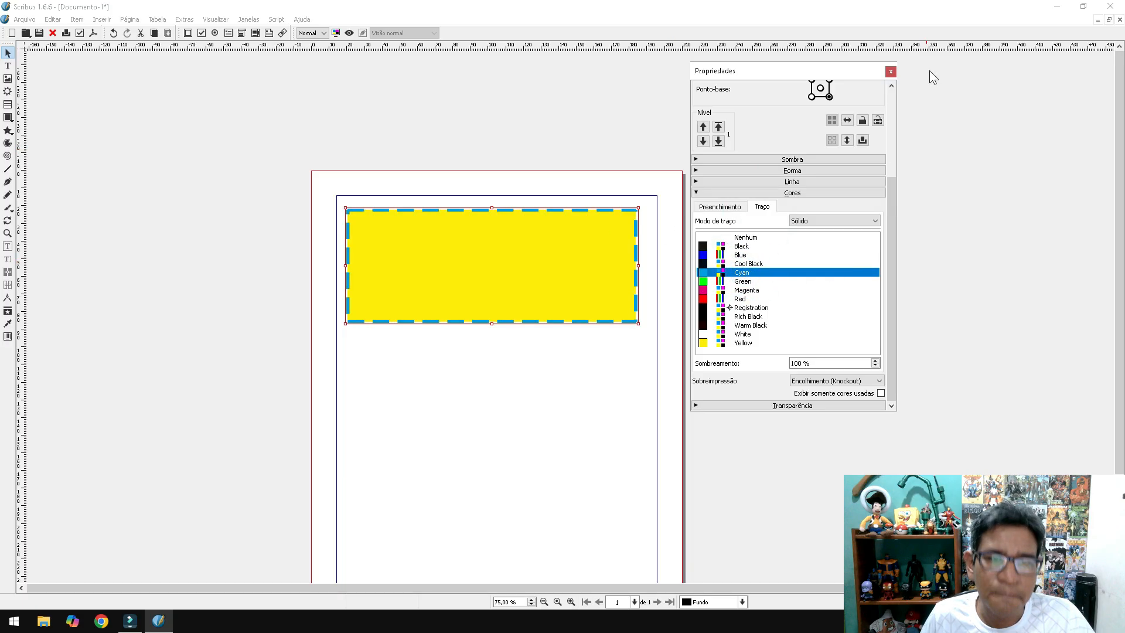
# - Close Propriedades, shrink the yellow rectangle and move it to the page's top-left corner
pyautogui.click(891, 71)
pyautogui.moveTo(639, 323); pyautogui.dragTo(568, 277)
pyautogui.moveTo(492, 249); pyautogui.dragTo(468, 222)
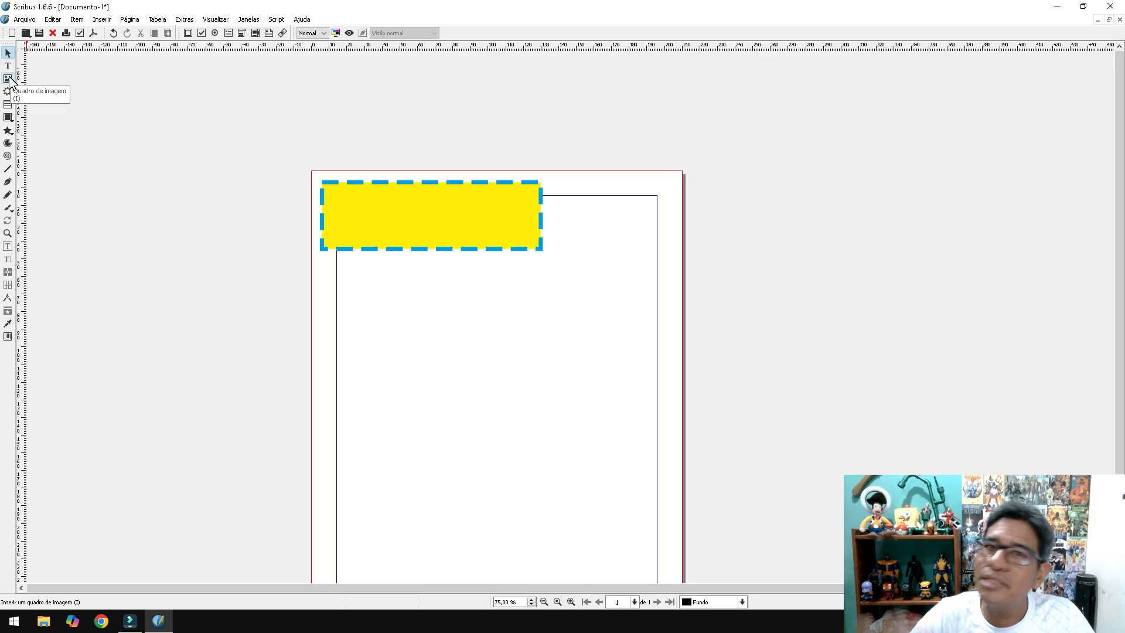
pyautogui.press('super+e')
pyautogui.click(65, 134)
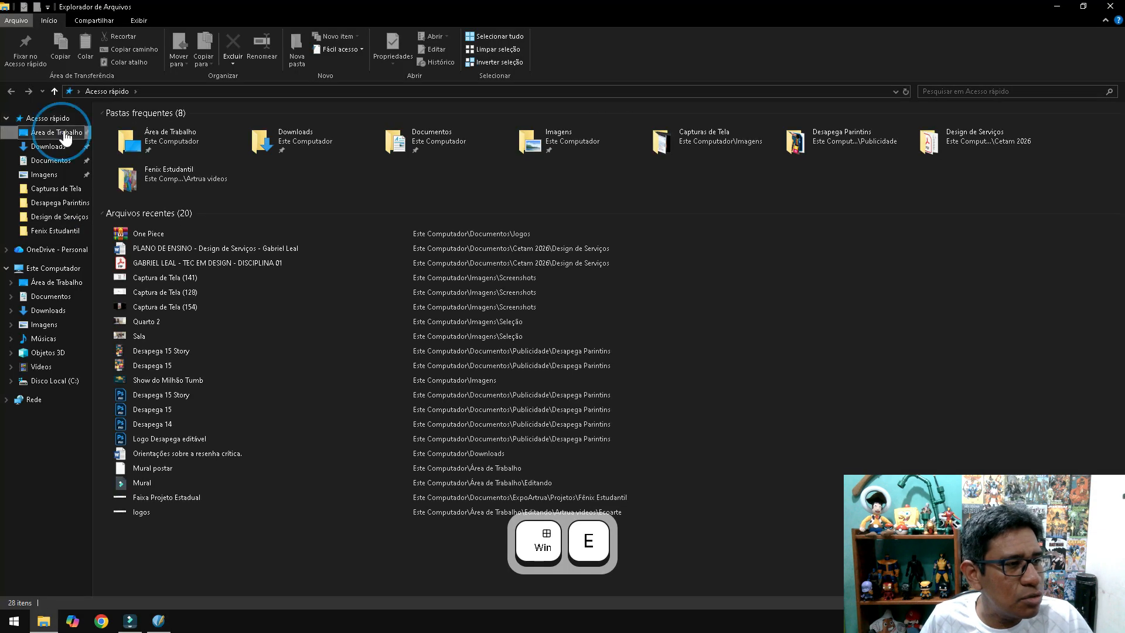
pyautogui.doubleClick(149, 139)
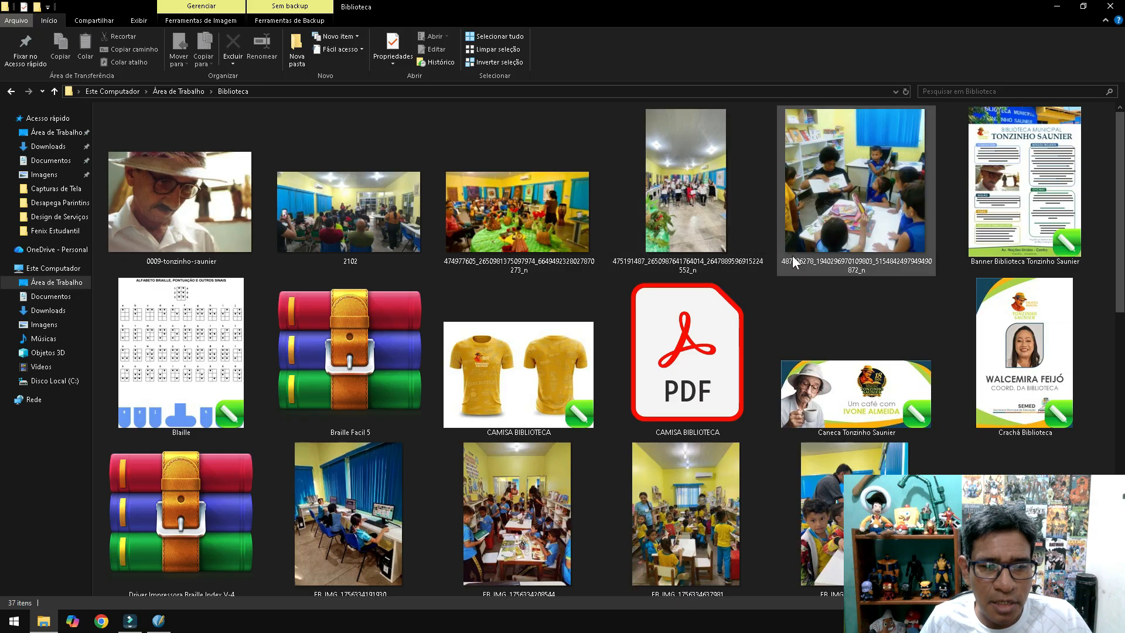
pyautogui.scroll(-3, 799, 290)
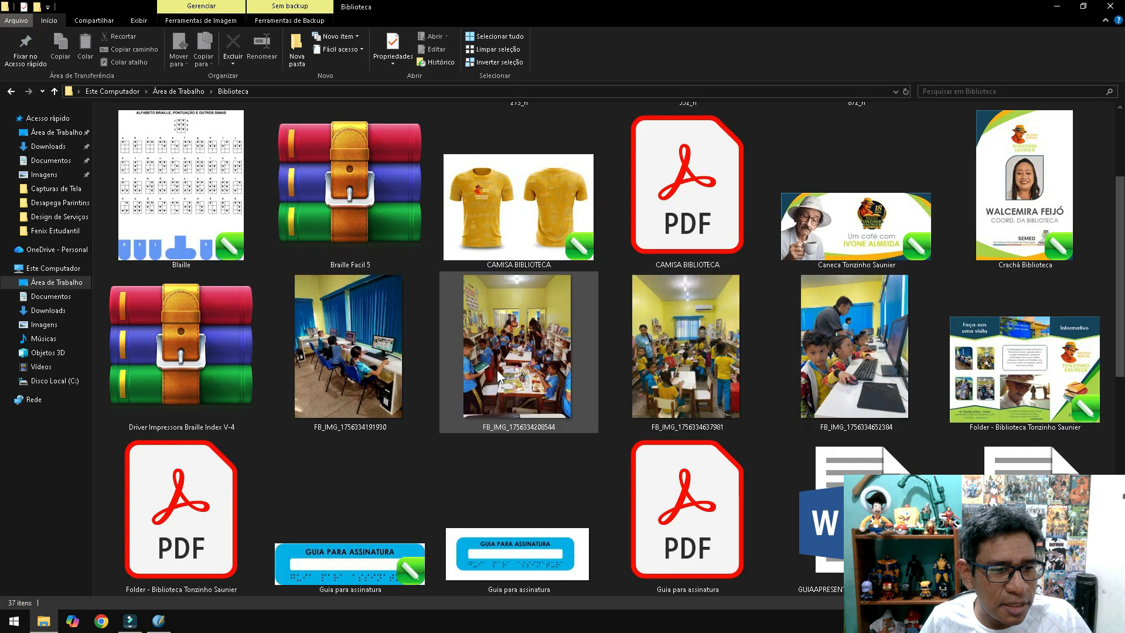
pyautogui.click(378, 343)
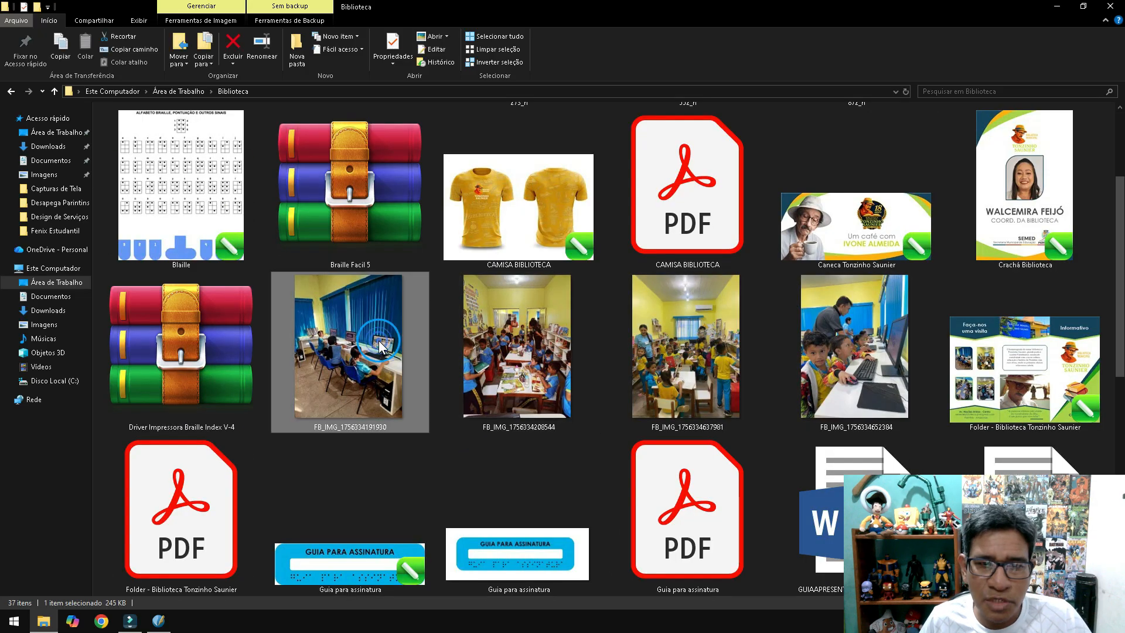
pyautogui.moveTo(380, 345); pyautogui.dragTo(456, 373)
# - Move the dropped classroom photo off to the left of the page and deselect it
pyautogui.scroll(-5, 645, 252)
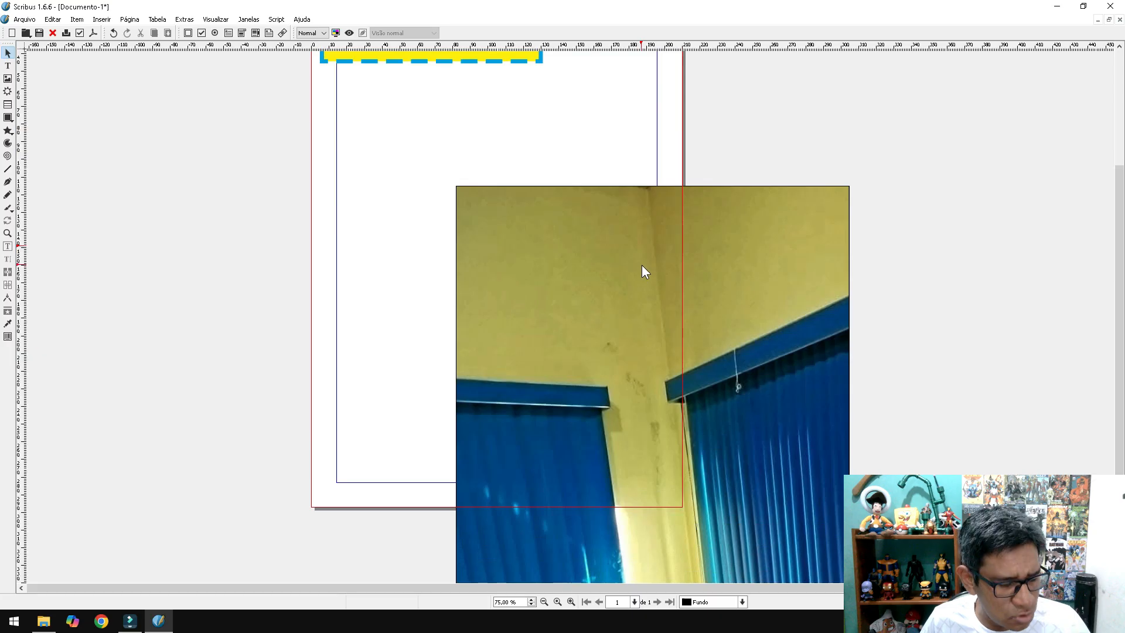
pyautogui.keyDown('ctrl'); pyautogui.scroll(-3, 642, 265); pyautogui.keyUp('ctrl')
pyautogui.keyDown('ctrl'); pyautogui.scroll(-1, 685, 283); pyautogui.keyUp('ctrl')
pyautogui.keyDown('ctrl'); pyautogui.scroll(1, 677, 281); pyautogui.keyUp('ctrl')
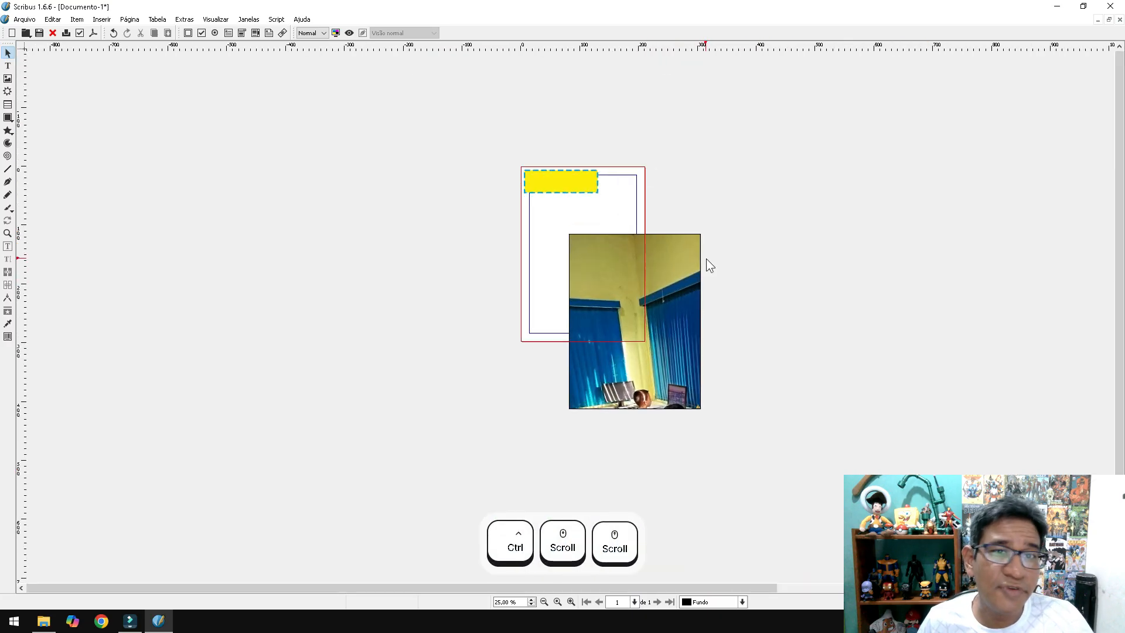
pyautogui.keyDown('ctrl'); pyautogui.scroll(1, 713, 260); pyautogui.keyUp('ctrl')
pyautogui.moveTo(655, 310); pyautogui.dragTo(242, 263)
pyautogui.click(513, 277)
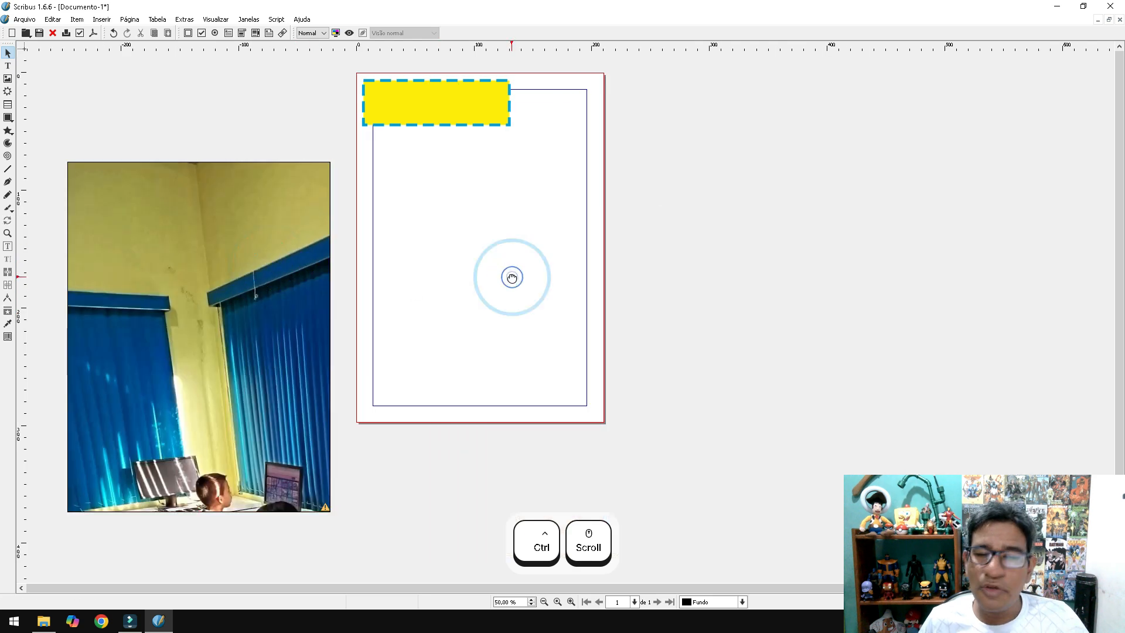
pyautogui.click(8, 79)
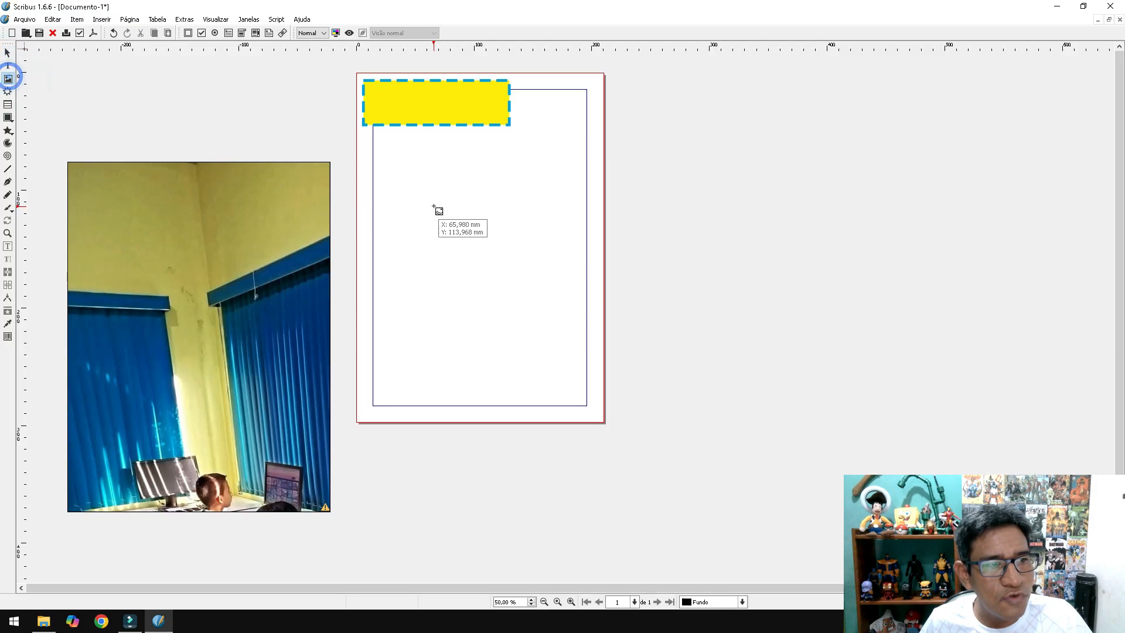
pyautogui.moveTo(390, 171); pyautogui.dragTo(563, 271)
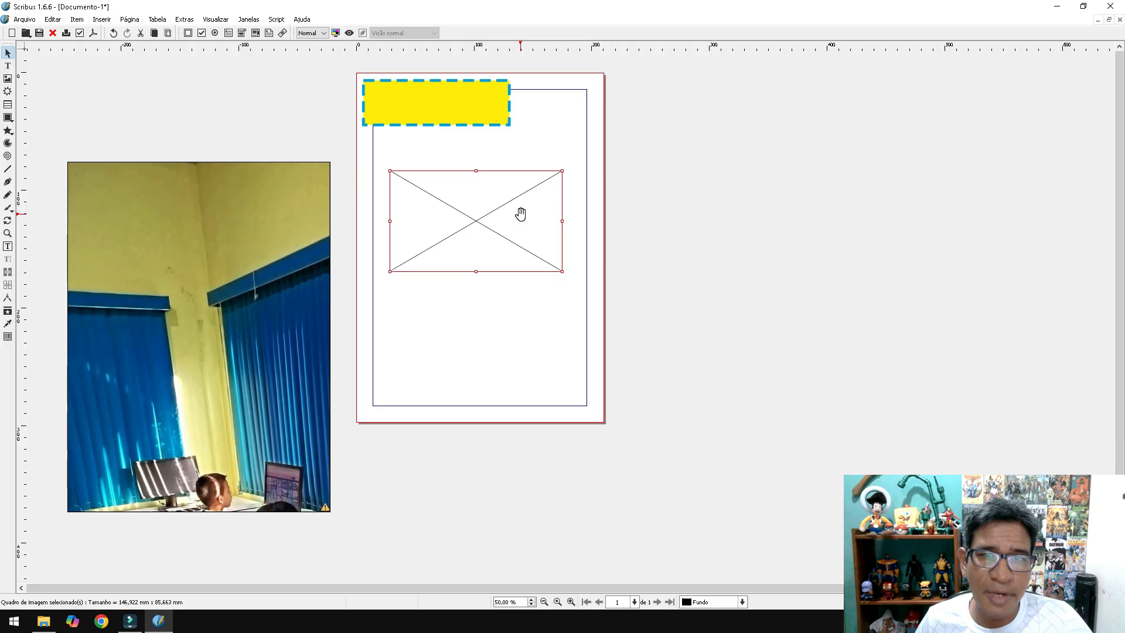
pyautogui.doubleClick(479, 220)
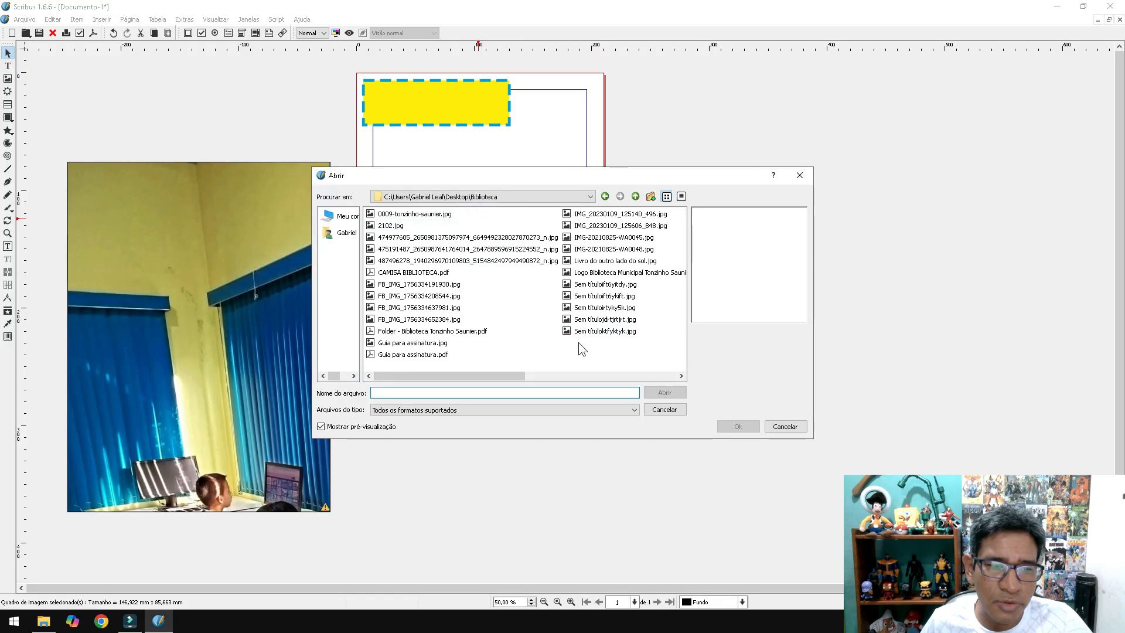
pyautogui.click(404, 237)
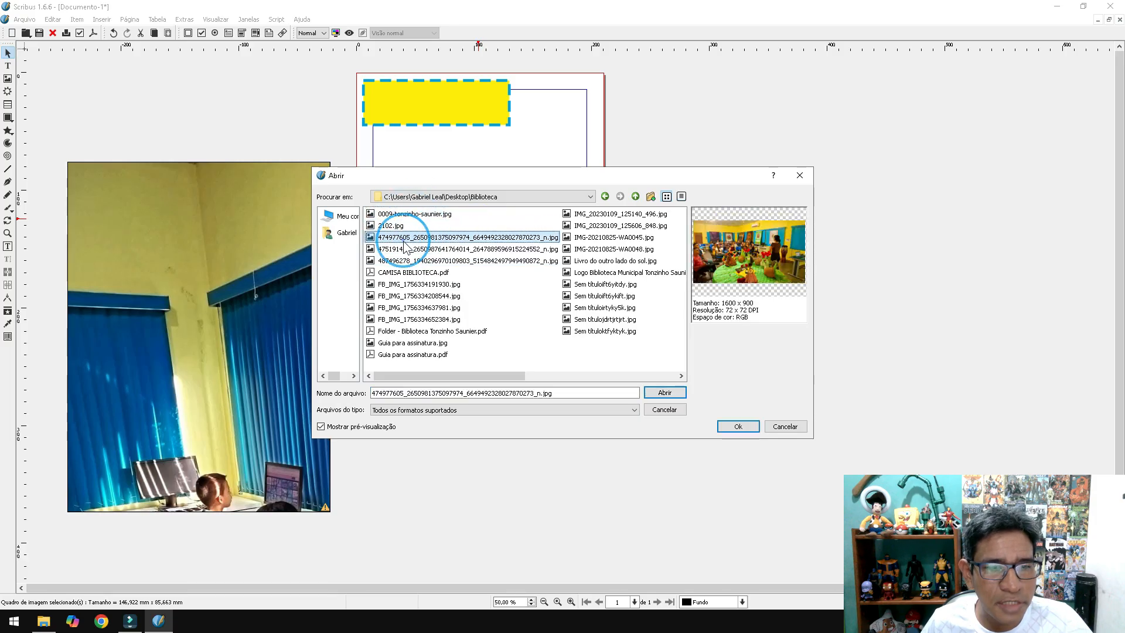
pyautogui.click(399, 214)
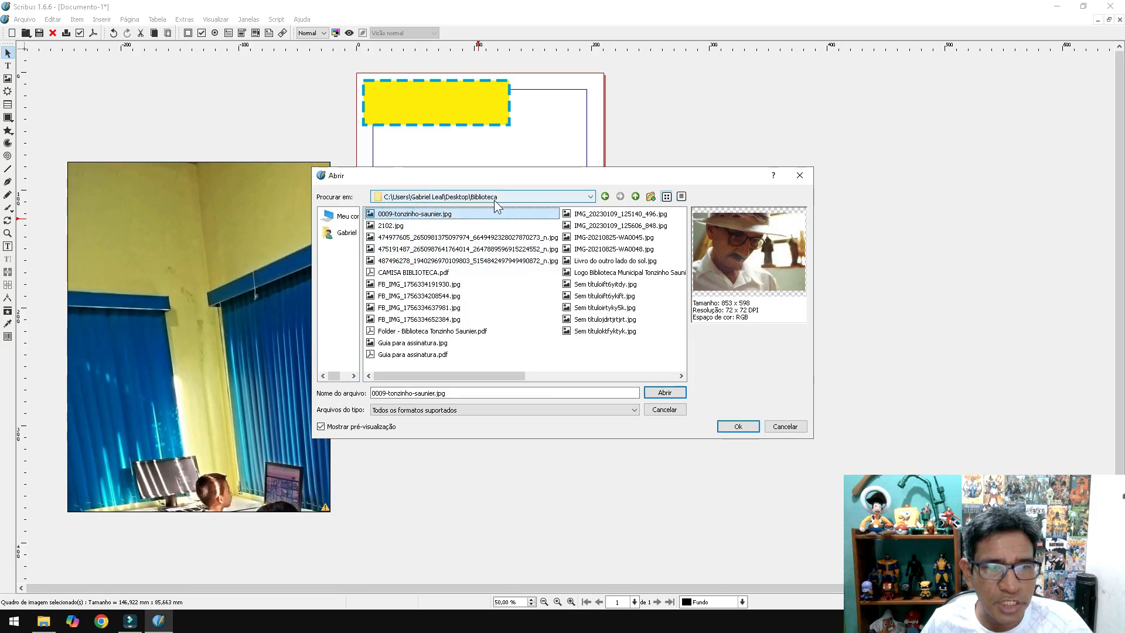
pyautogui.click(746, 429)
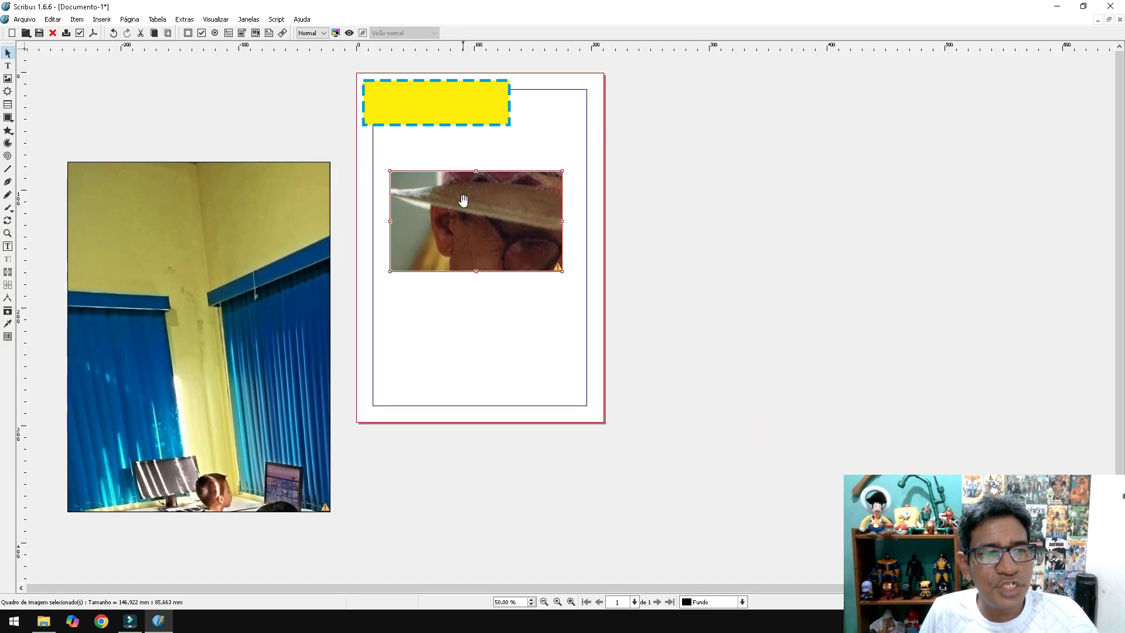
# - Select the portrait frame and open its Properties panel with F2, moved aside
pyautogui.click(237, 270)
pyautogui.click(502, 204)
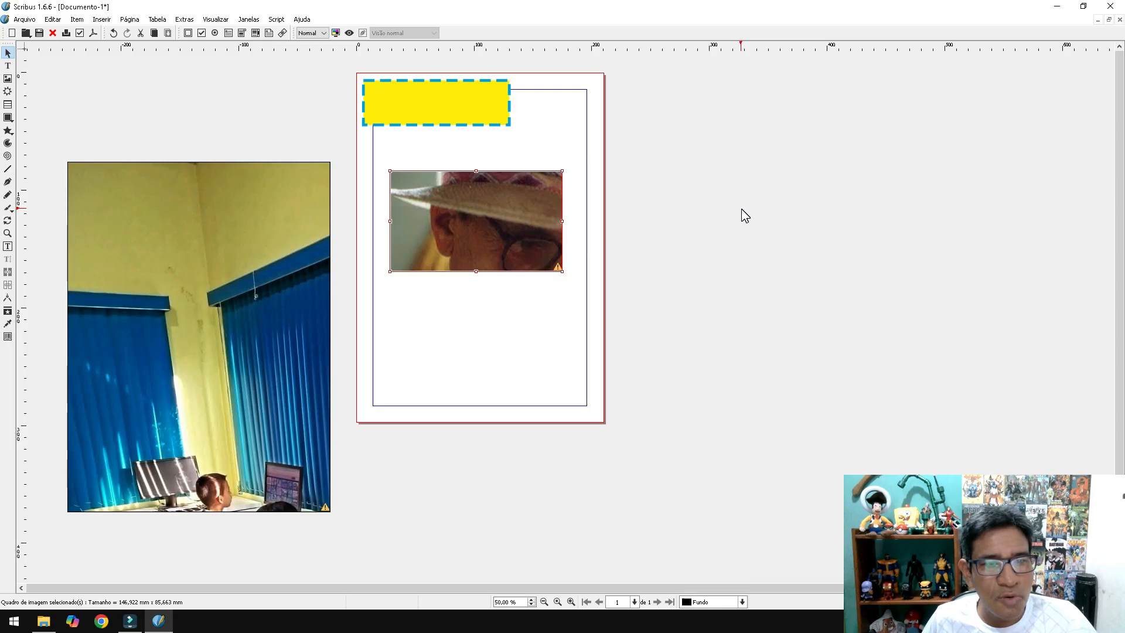
pyautogui.press('F2')
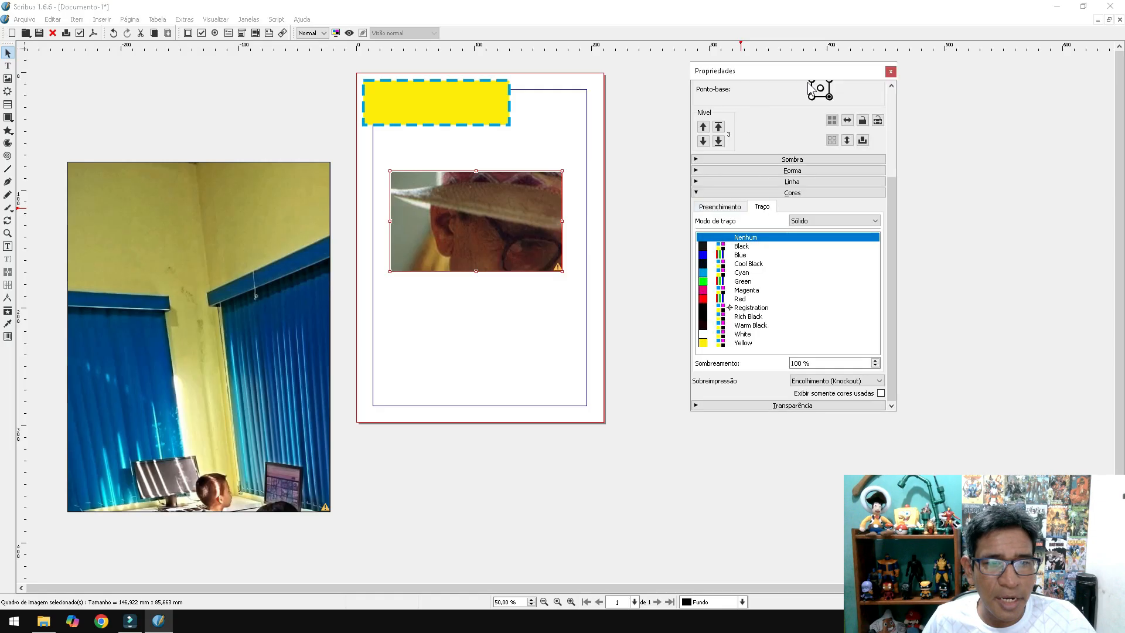
pyautogui.moveTo(823, 70); pyautogui.dragTo(1032, 81)
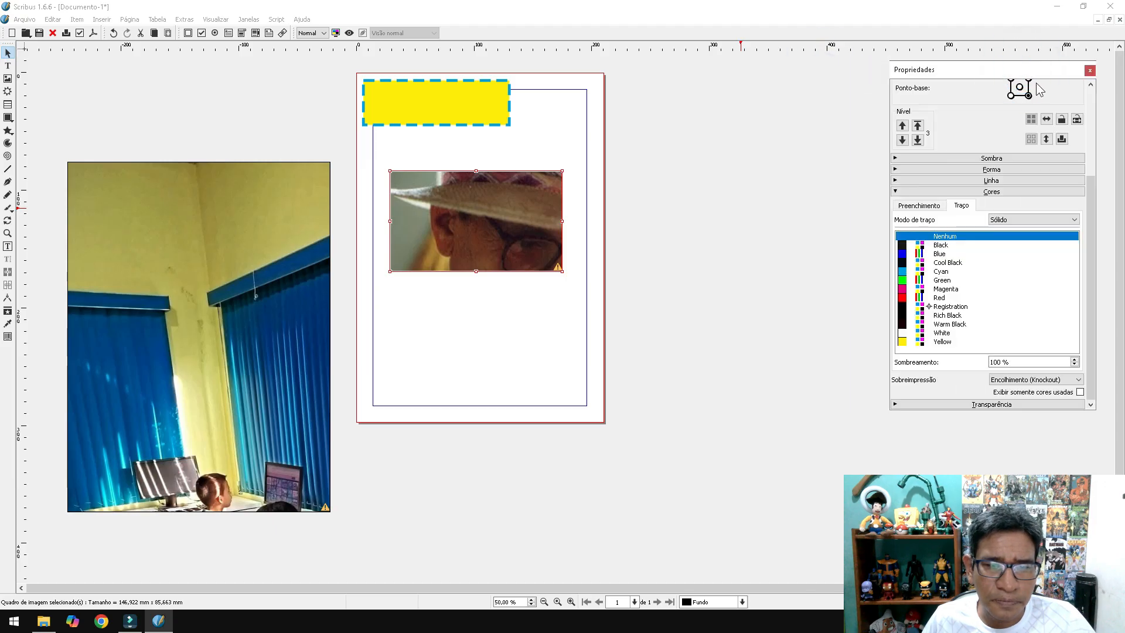
pyautogui.click(1000, 172)
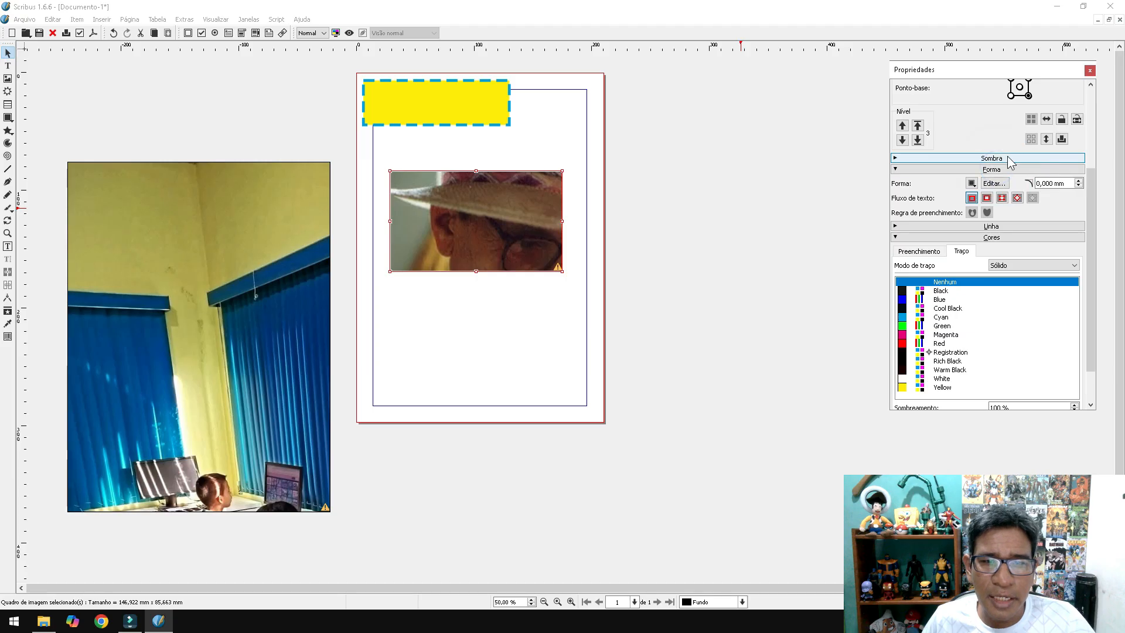
pyautogui.scroll(3, 1007, 175)
pyautogui.scroll(1, 1005, 175)
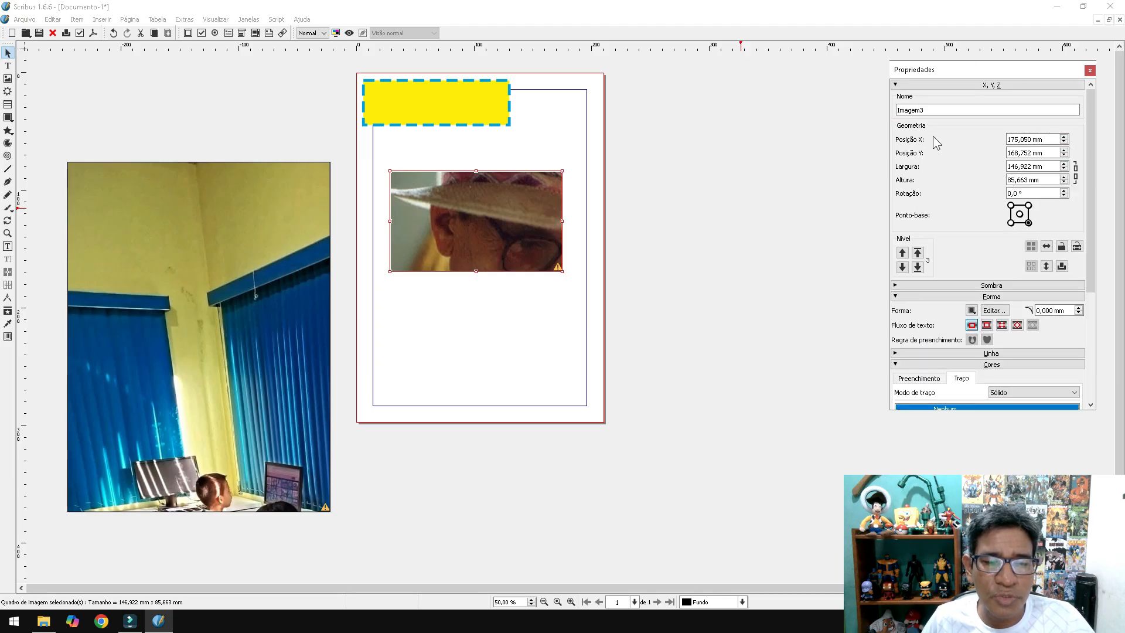
# - Enlarge the portrait frame to 192,264 × 139,223 mm and place it below the yellow rectangle
pyautogui.moveTo(496, 227)
pyautogui.mouseDown()
pyautogui.moveTo(527, 210)
pyautogui.moveTo(508, 225)
pyautogui.mouseUp()
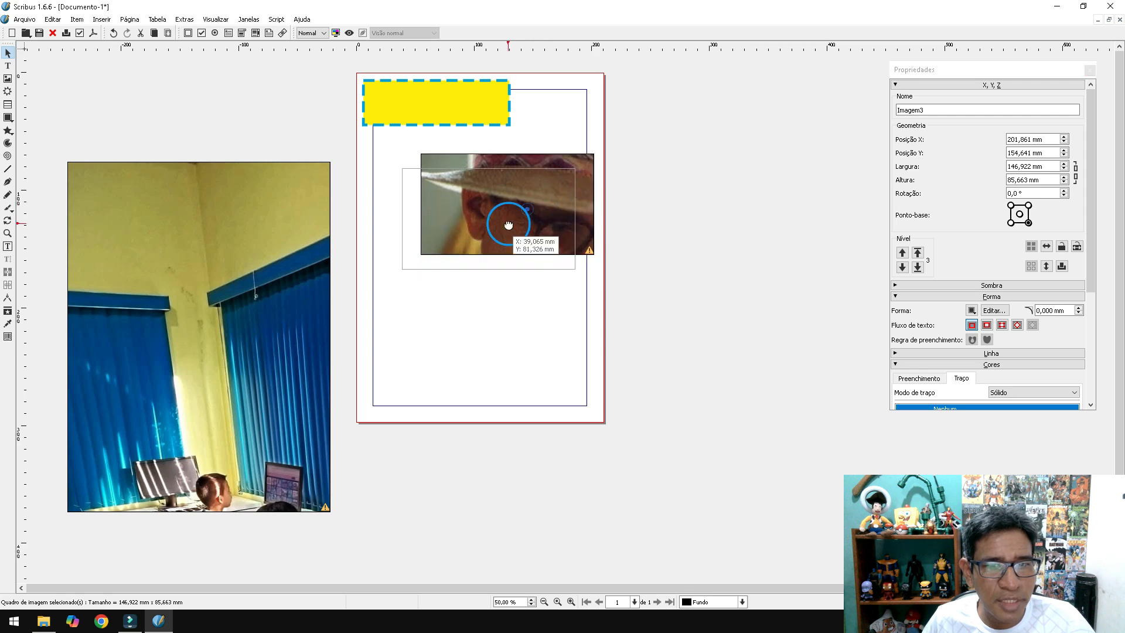
pyautogui.moveTo(575, 269); pyautogui.dragTo(629, 332)
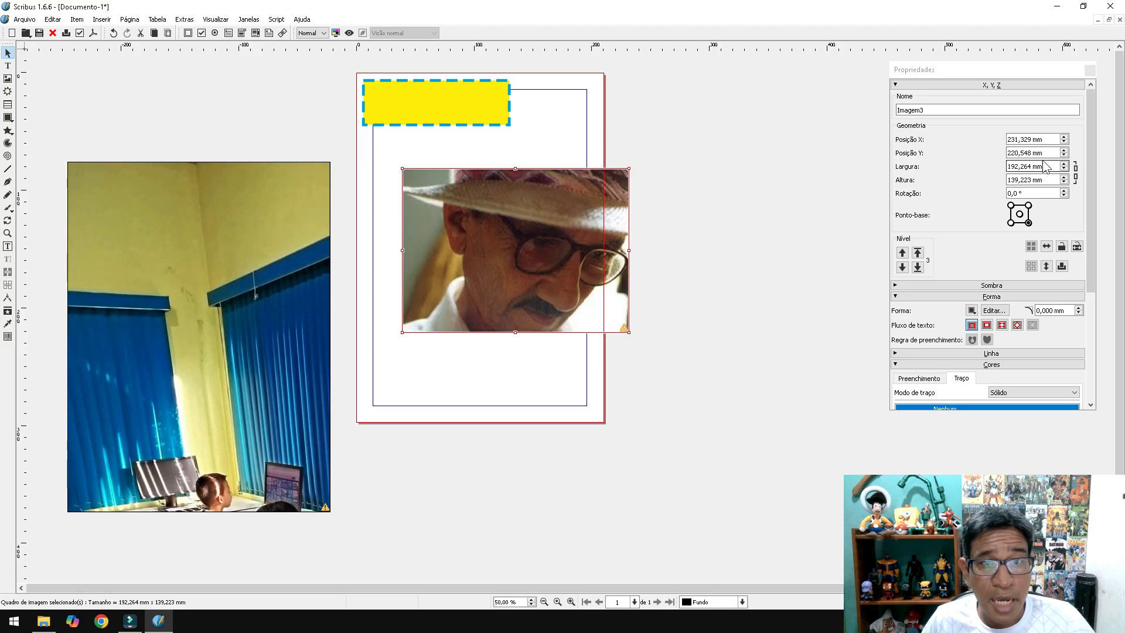
pyautogui.moveTo(567, 285); pyautogui.dragTo(553, 262)
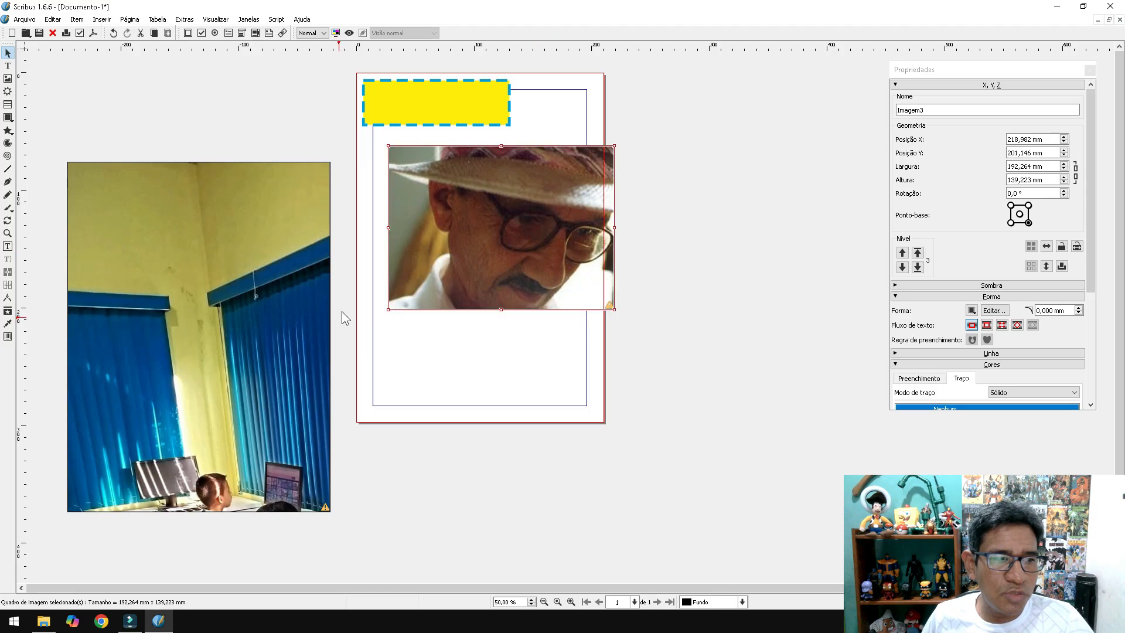
# - Fit the classroom photo's frame to its image (508,000 × 677,333 mm) and move it left of the page
pyautogui.click(224, 268)
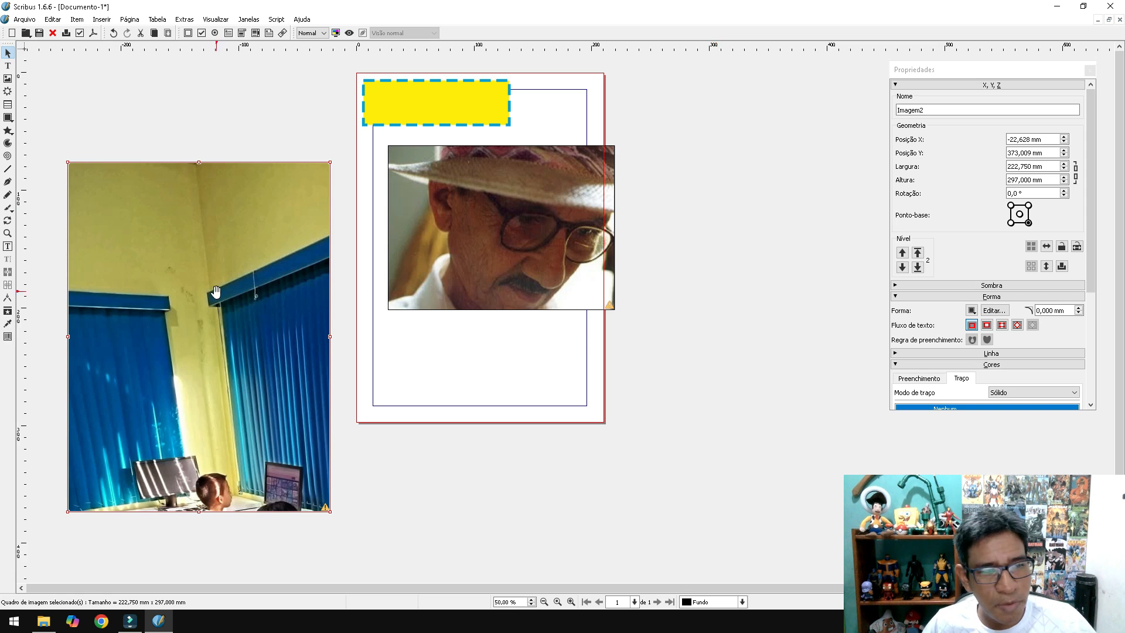
pyautogui.rightClick(201, 231)
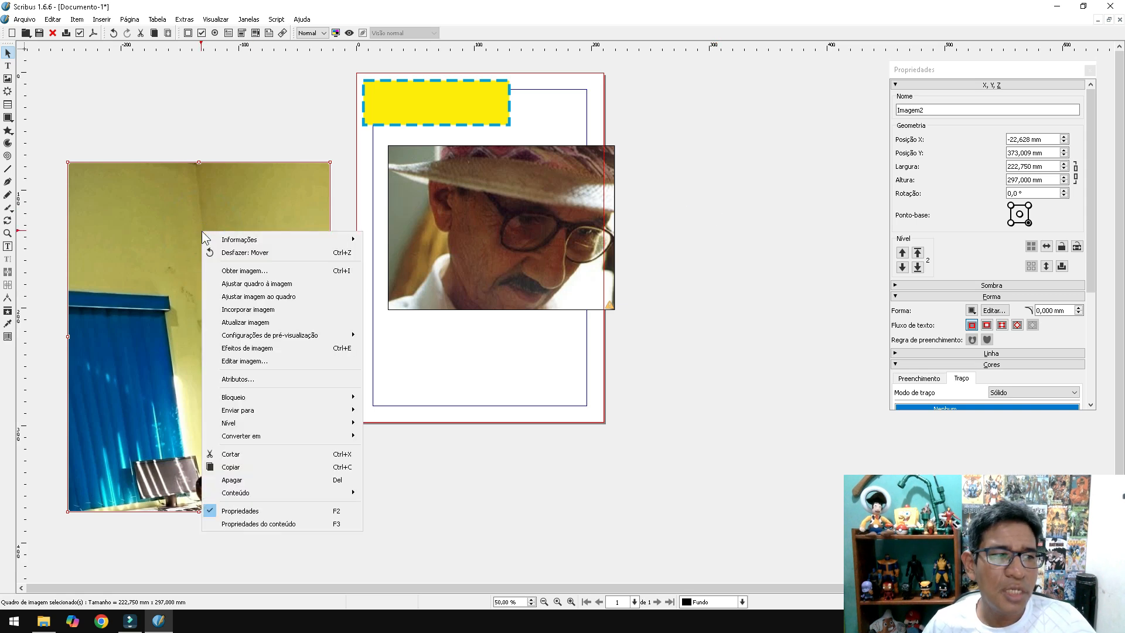
pyautogui.click(286, 285)
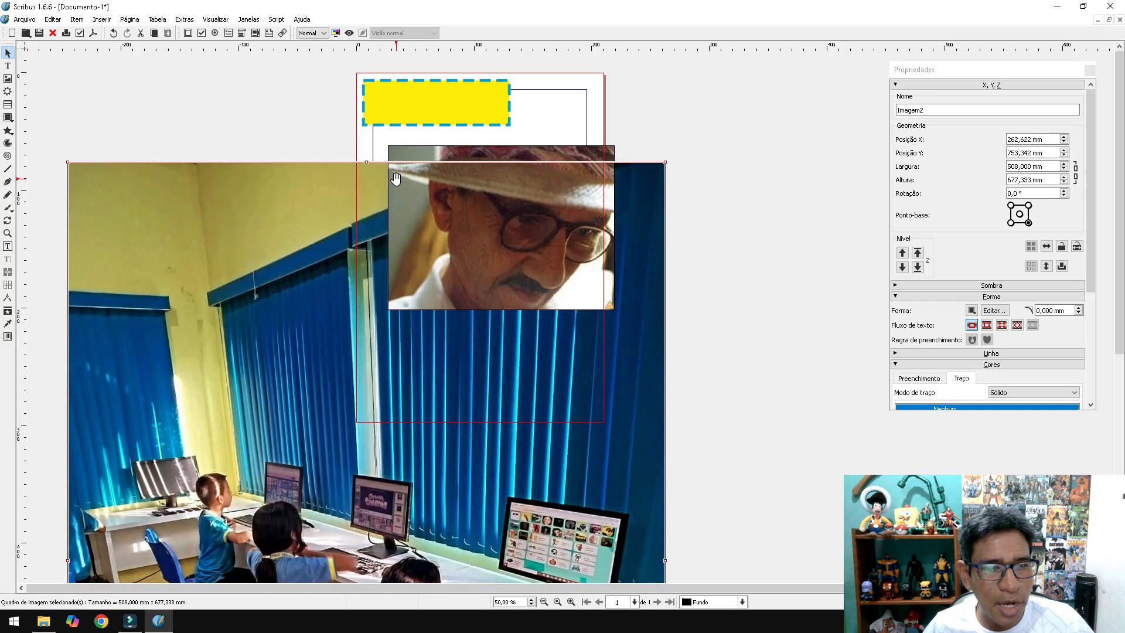
pyautogui.scroll(-1, 396, 182)
pyautogui.scroll(-2, 396, 183)
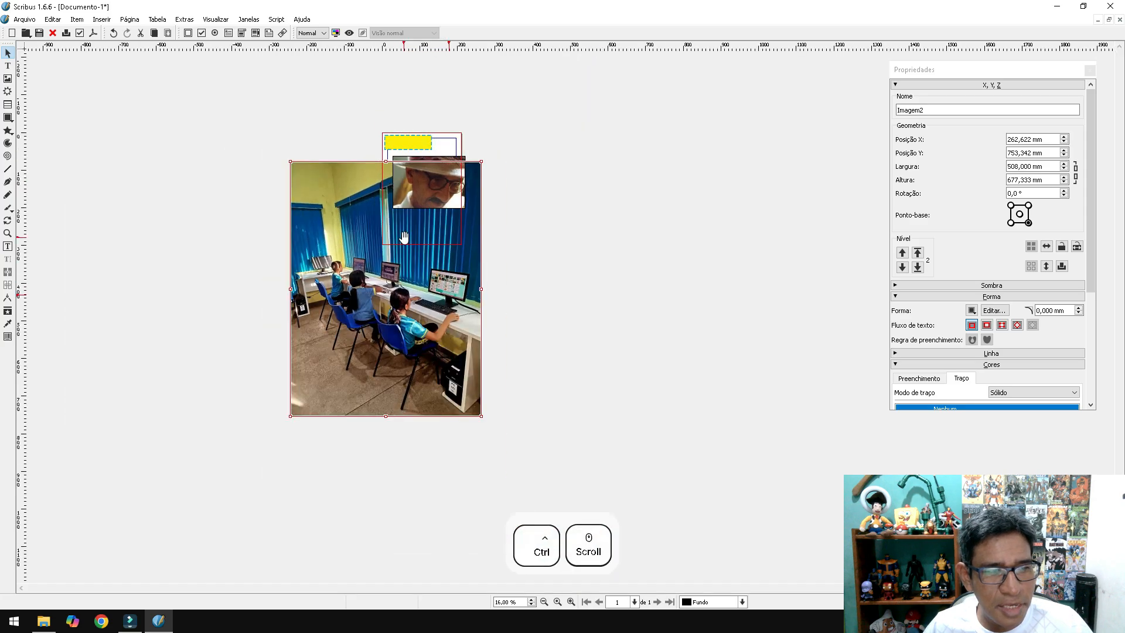
pyautogui.scroll(1, 432, 321)
pyautogui.moveTo(432, 321); pyautogui.dragTo(258, 289)
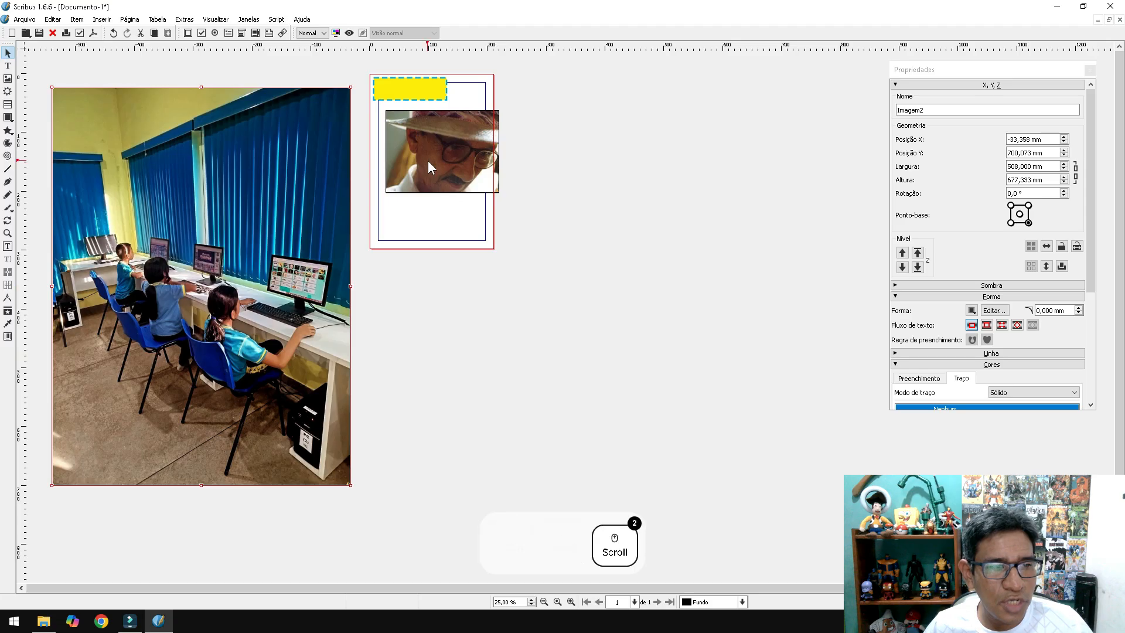
# - Select the portrait photo on the page and bring up its context menu
pyautogui.click(452, 155)
pyautogui.scroll(2, 451, 155)
pyautogui.scroll(1, 445, 199)
pyautogui.rightClick(444, 213)
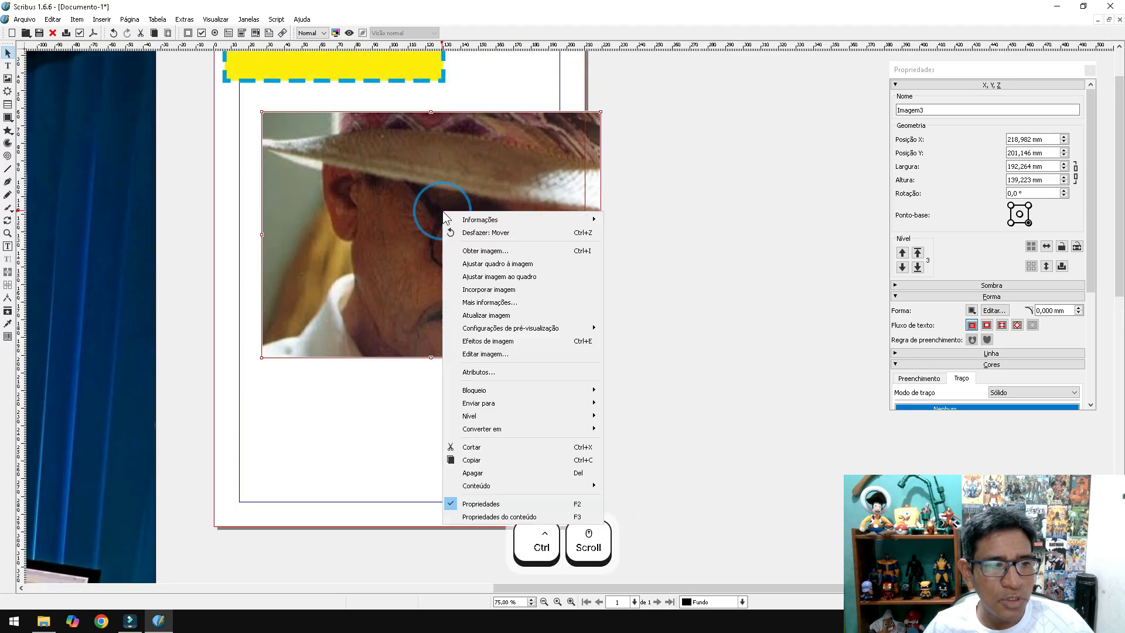
# - Fit the portrait image to its frame and shrink the frame to 143,041 × 101,077 mm
pyautogui.click(546, 277)
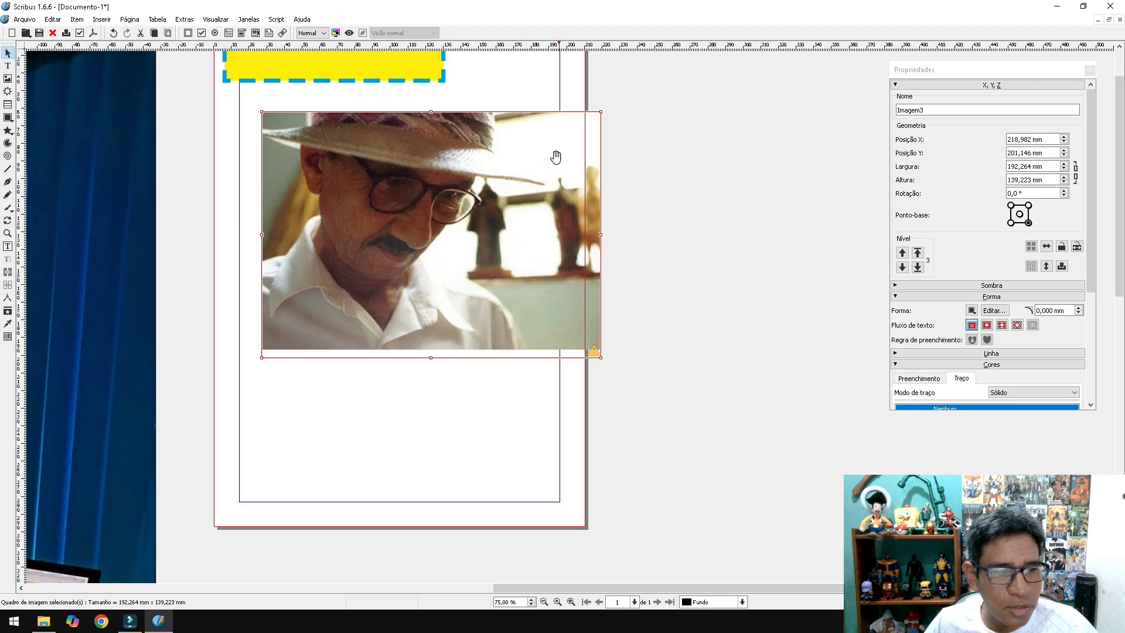
pyautogui.moveTo(601, 357); pyautogui.dragTo(514, 292)
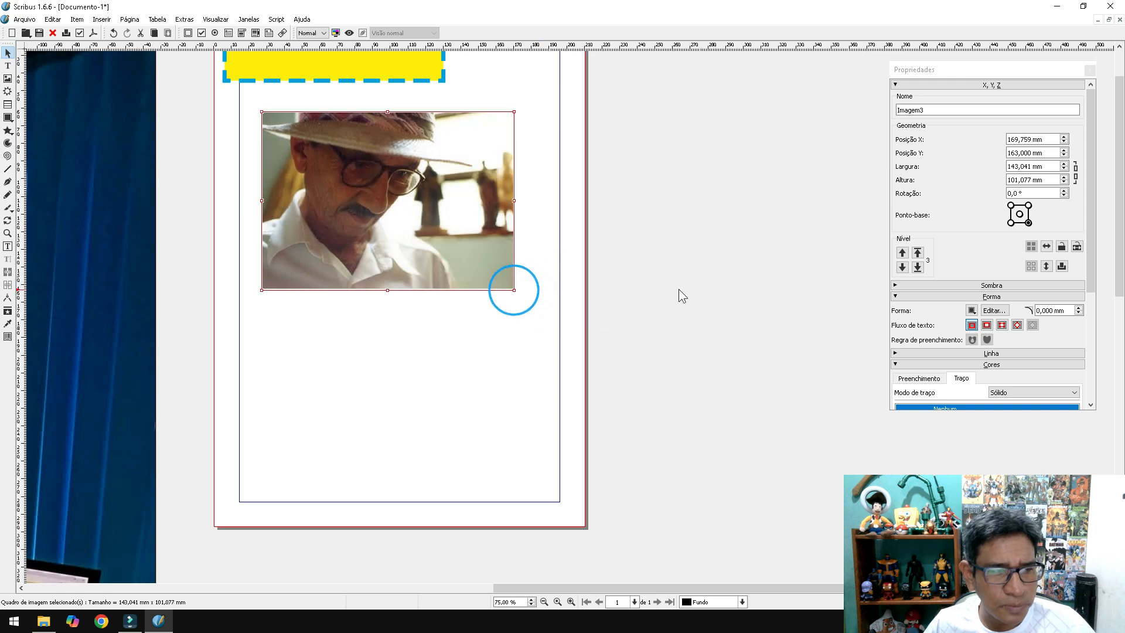
pyautogui.click(688, 287)
pyautogui.scroll(-1, 651, 304)
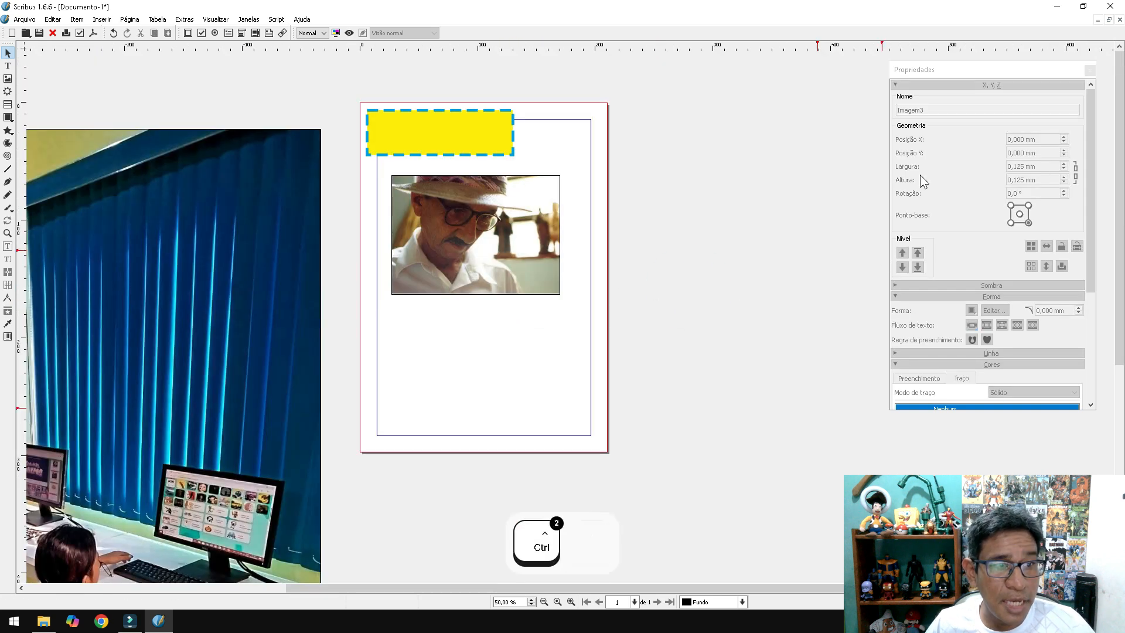
pyautogui.click(533, 233)
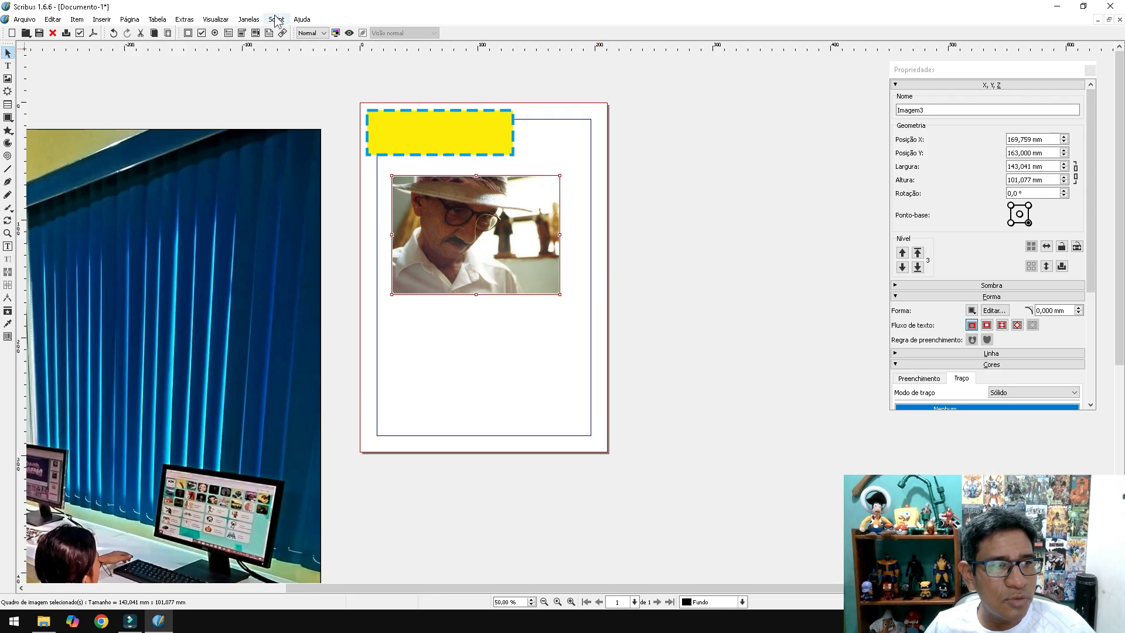
# - Open Propriedades do conteúdo for the portrait and switch it to Escala livre
pyautogui.click(249, 21)
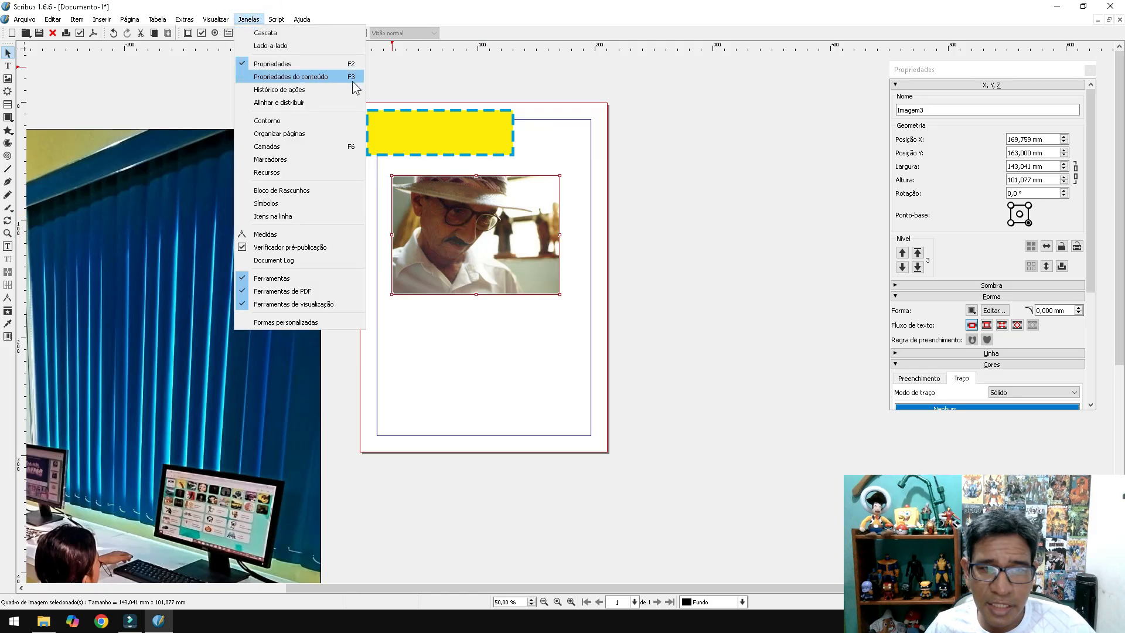
pyautogui.click(631, 19)
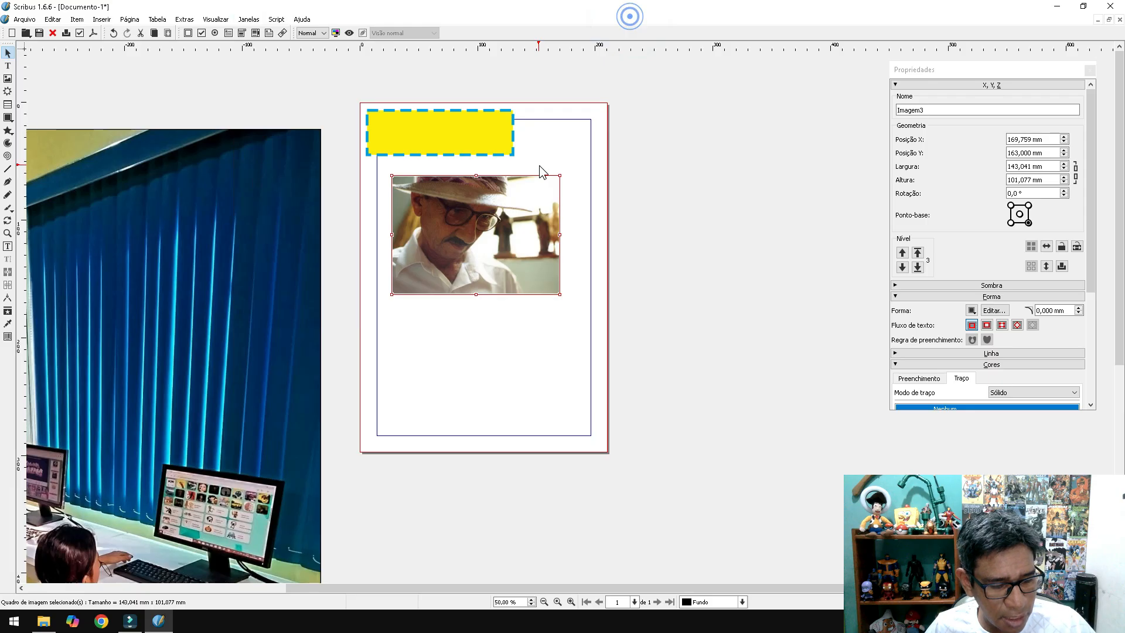
pyautogui.moveTo(645, 295); pyautogui.dragTo(770, 76)
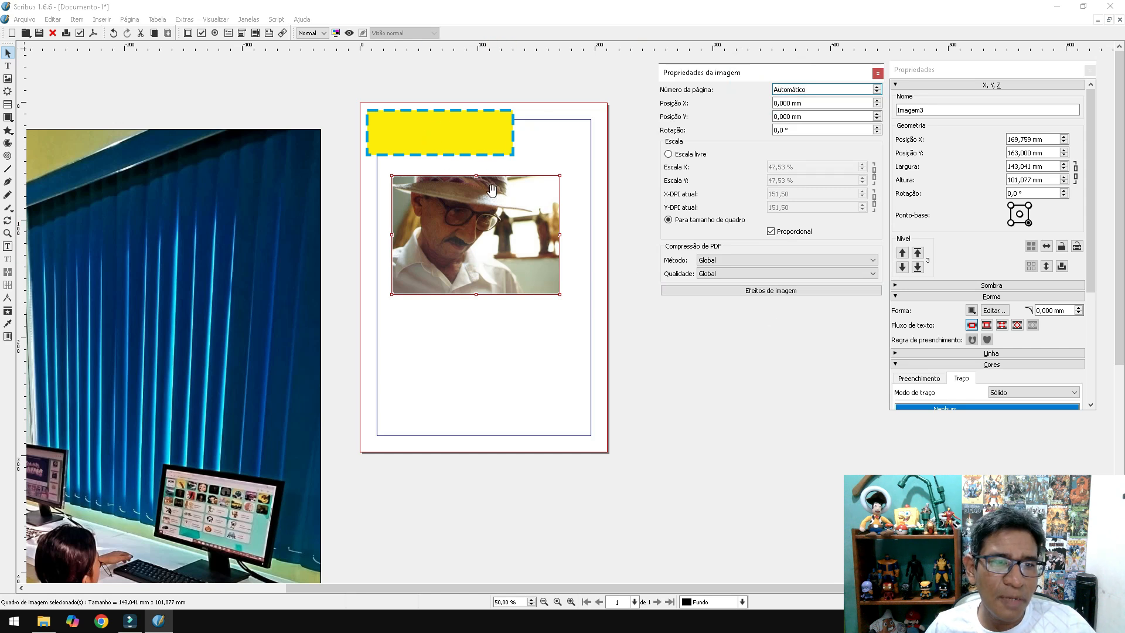
pyautogui.click(486, 228)
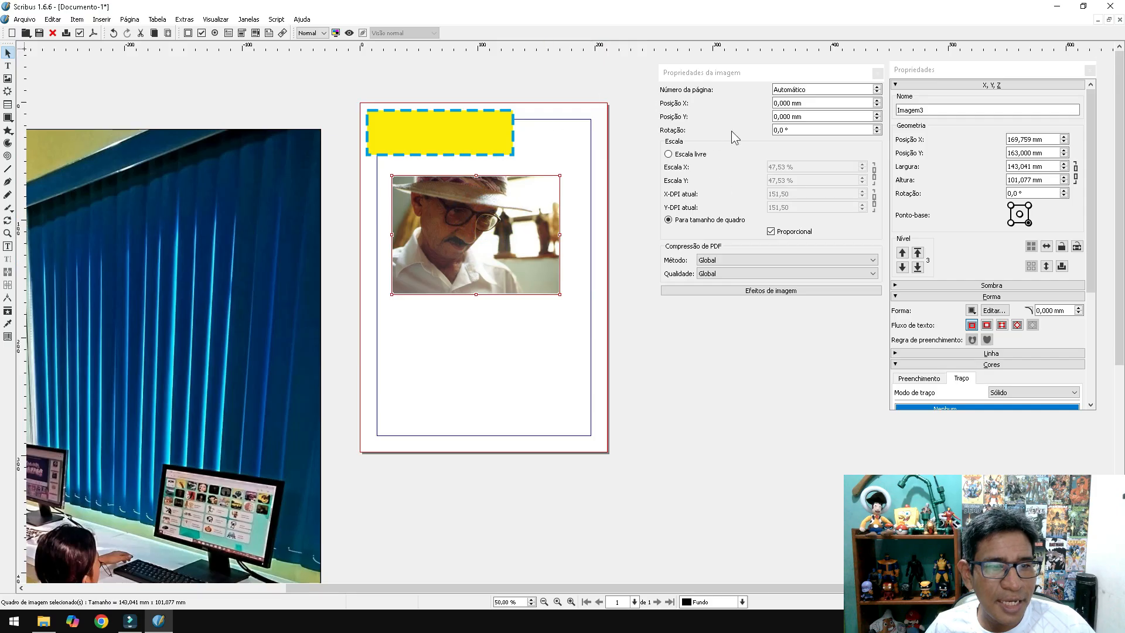
pyautogui.click(681, 156)
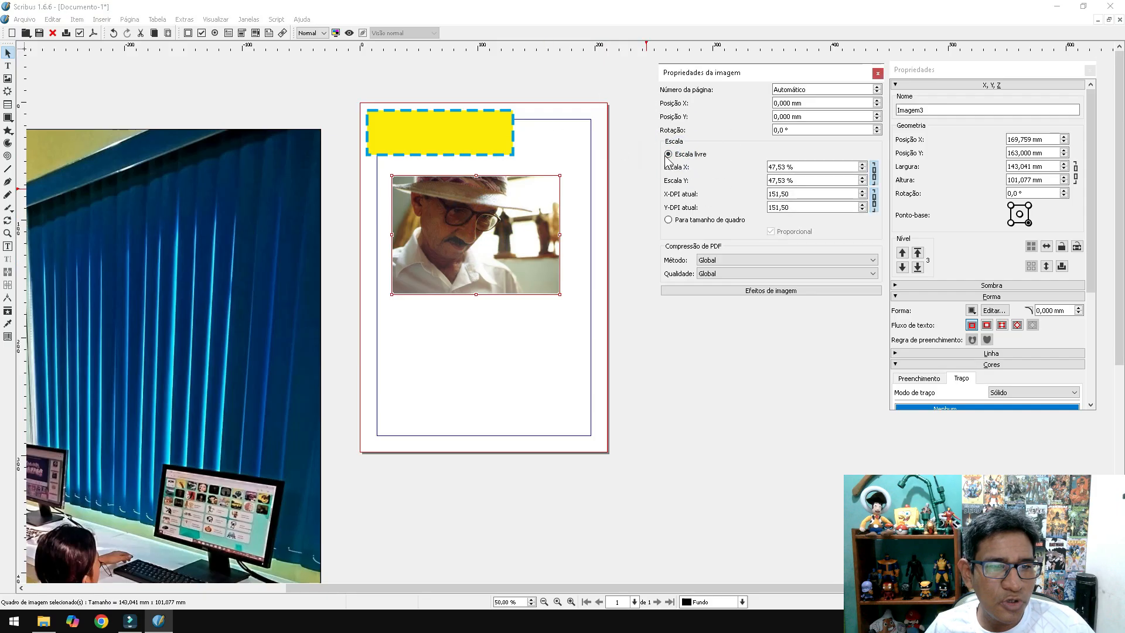
# - Step the portrait's Escala X/Y up and down to enlarge it inside its frame
pyautogui.click(862, 165)
pyautogui.click(863, 165)
pyautogui.click(863, 165)
pyautogui.click(863, 165)
pyautogui.click(863, 165)
pyautogui.click(863, 165)
pyautogui.click(863, 165)
pyautogui.click(863, 165)
pyautogui.click(863, 165)
pyautogui.click(862, 164)
pyautogui.click(863, 165)
pyautogui.click(863, 165)
pyautogui.click(862, 164)
pyautogui.click(863, 165)
pyautogui.click(863, 165)
pyautogui.click(863, 165)
pyautogui.click(863, 165)
pyautogui.click(862, 164)
pyautogui.click(863, 164)
pyautogui.click(863, 170)
pyautogui.click(863, 170)
pyautogui.click(862, 169)
pyautogui.click(863, 170)
pyautogui.click(863, 170)
pyautogui.click(862, 170)
pyautogui.click(863, 170)
pyautogui.click(863, 170)
pyautogui.click(862, 170)
pyautogui.click(863, 165)
pyautogui.click(863, 165)
pyautogui.click(863, 164)
pyautogui.click(863, 165)
pyautogui.click(862, 165)
pyautogui.click(863, 165)
pyautogui.click(863, 165)
pyautogui.click(863, 165)
pyautogui.click(863, 165)
pyautogui.click(863, 165)
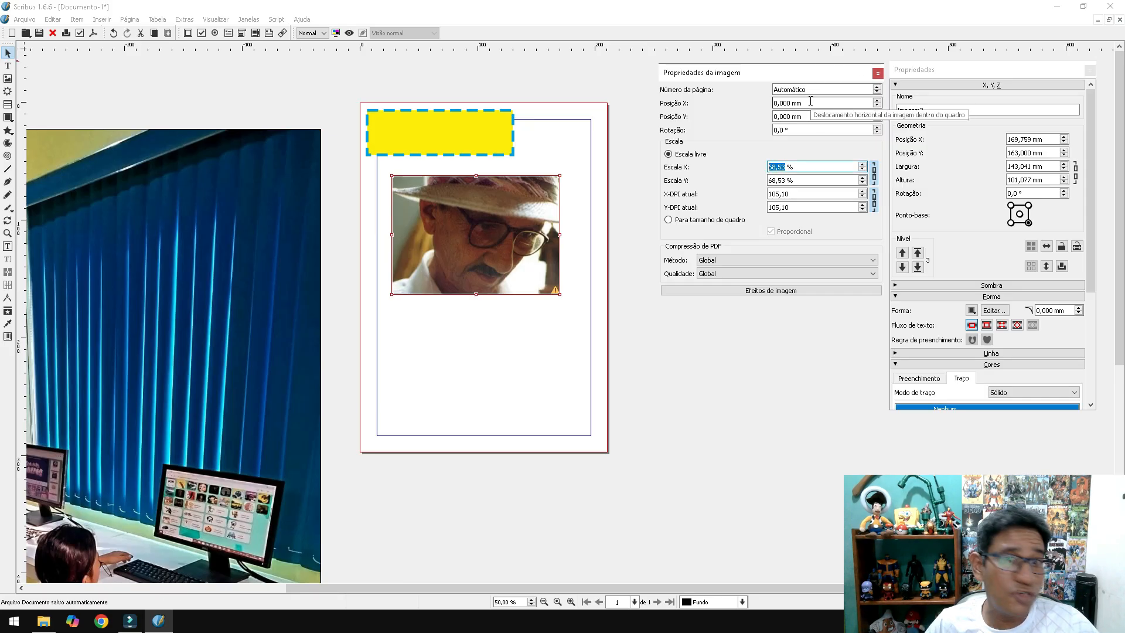
# - Set the portrait scale to 75,53 % and shift the picture so the face fills the frame
pyautogui.doubleClick(463, 237)
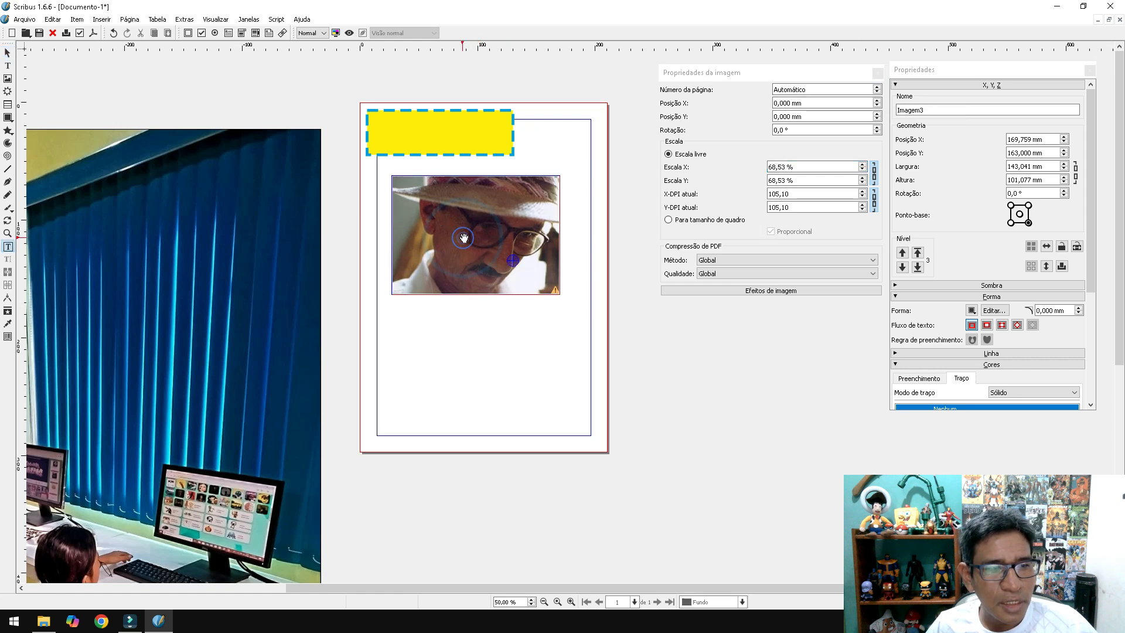
pyautogui.moveTo(530, 245); pyautogui.dragTo(501, 238)
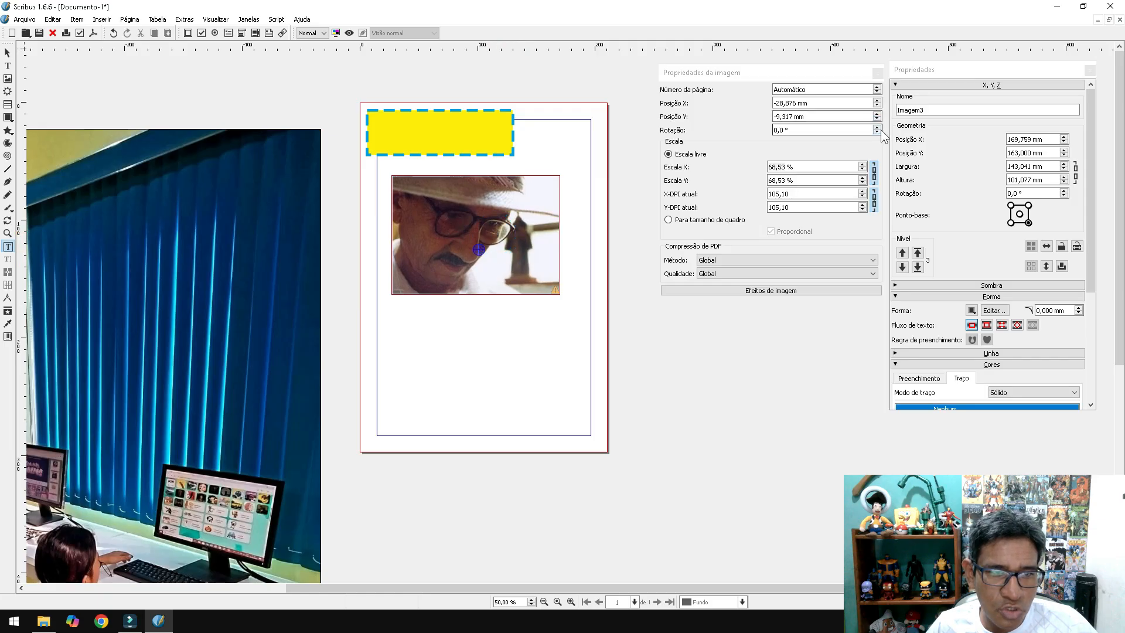
pyautogui.click(863, 165)
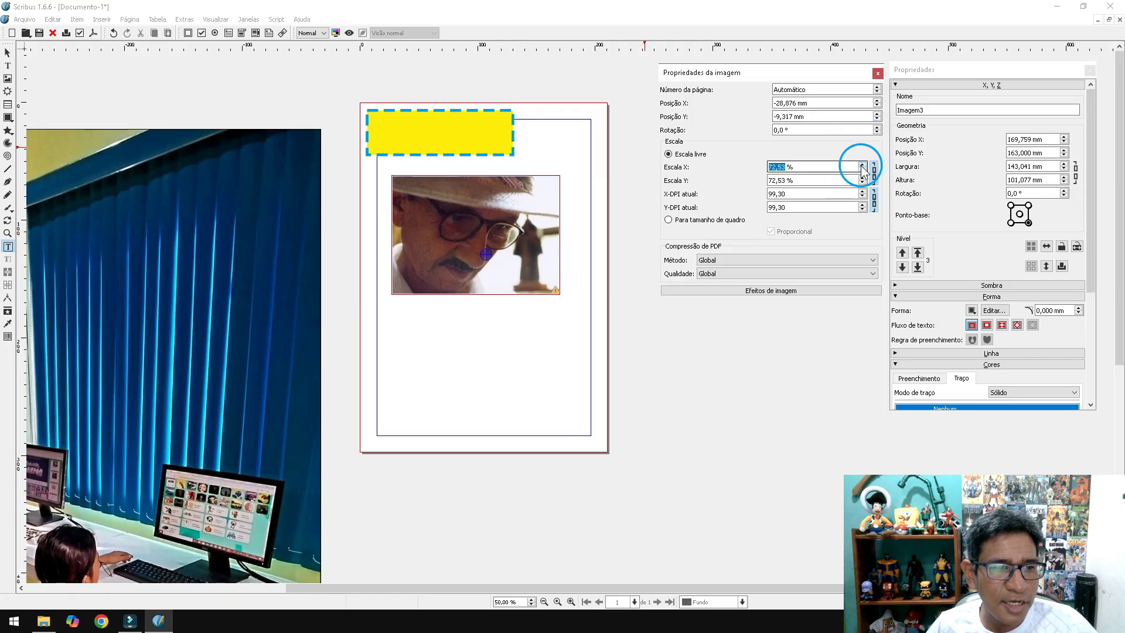
pyautogui.click(863, 165)
pyautogui.moveTo(463, 226); pyautogui.dragTo(494, 226)
pyautogui.click(483, 370)
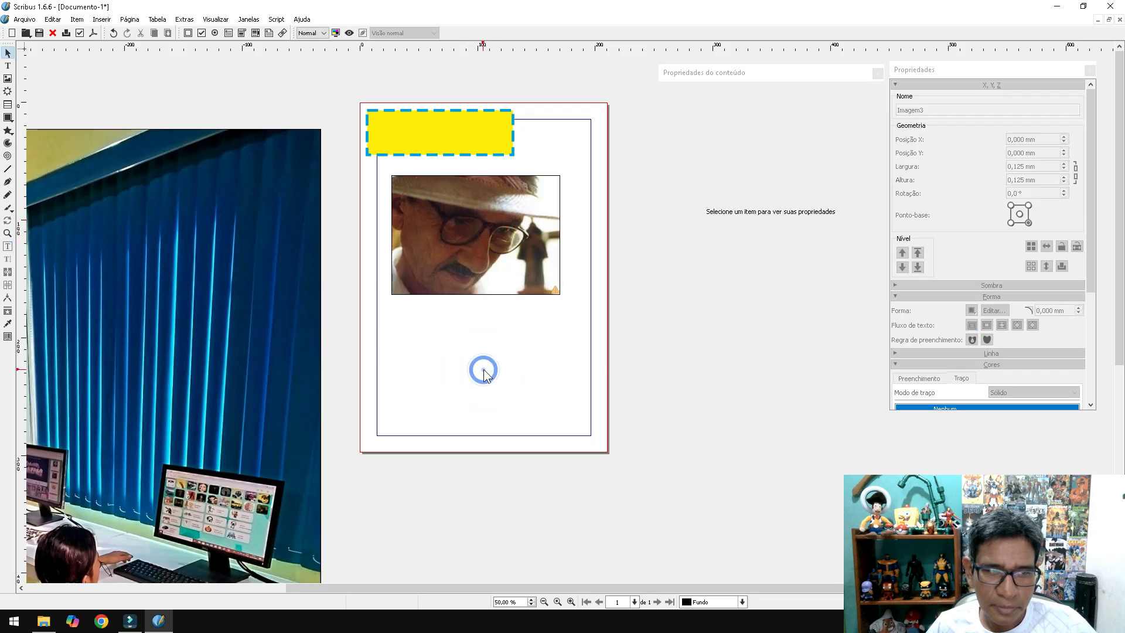